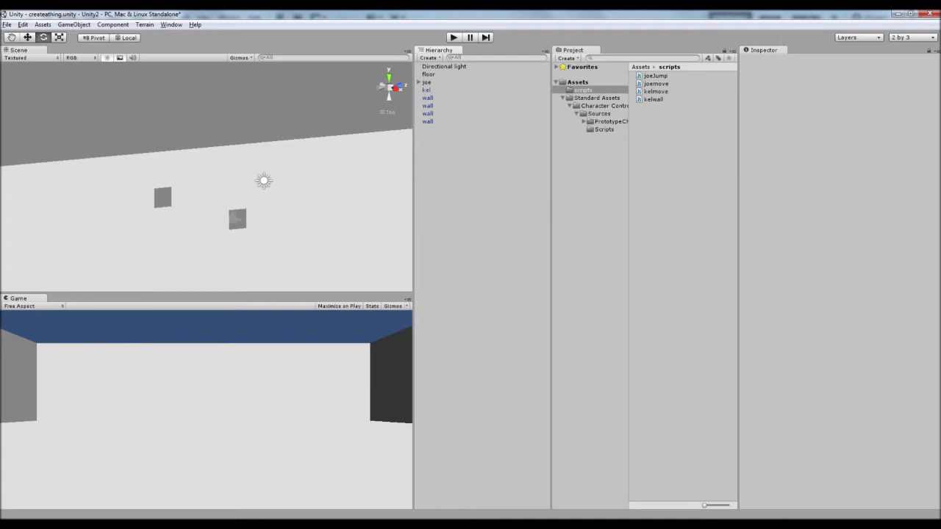
# Step: Switch to MonoDevelop, remove the Debug.Log (score); line from OnCollisionEnter in joemove.js, and save the script
pyautogui.moveTo(83, 524)
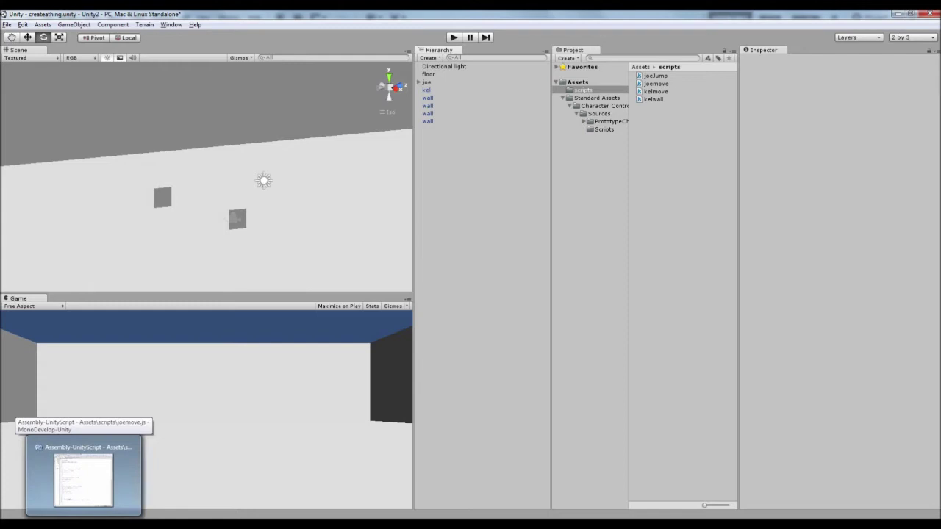
pyautogui.click(83, 479)
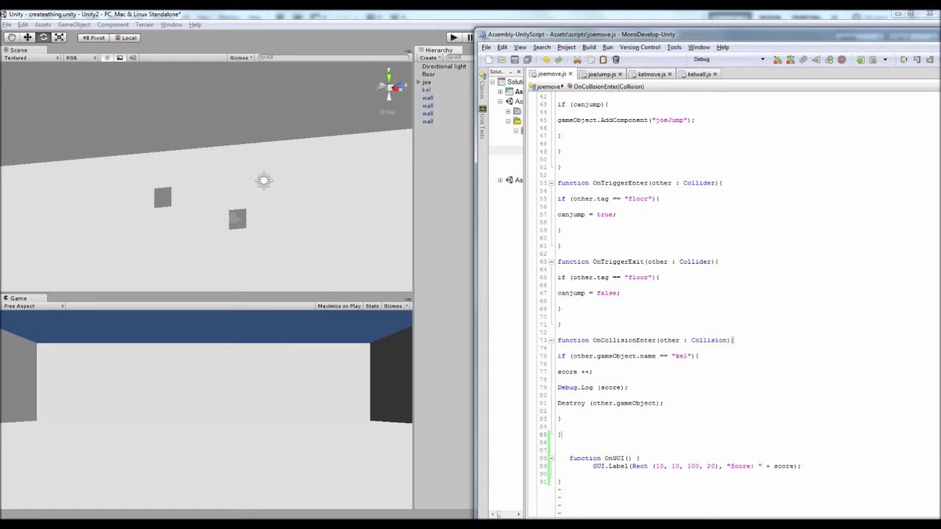
pyautogui.moveTo(629, 387); pyautogui.dragTo(553, 389)
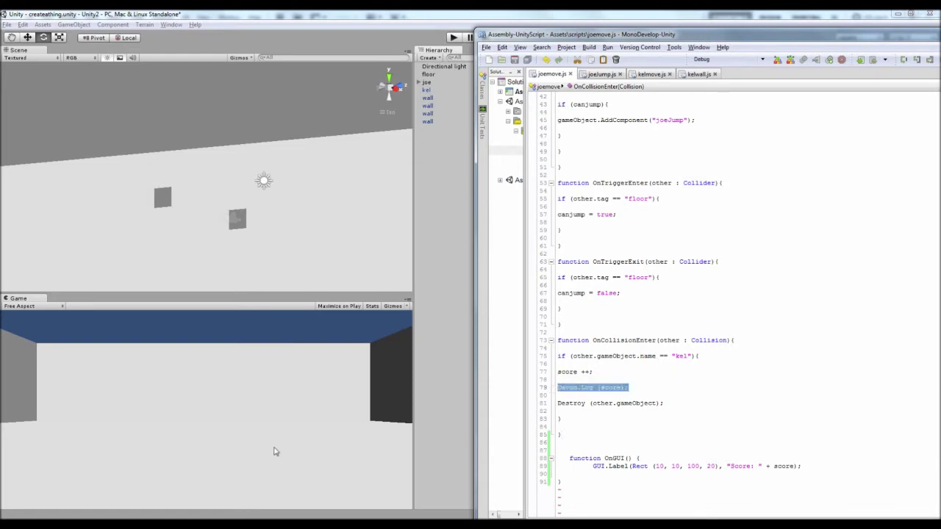
pyautogui.click(600, 388)
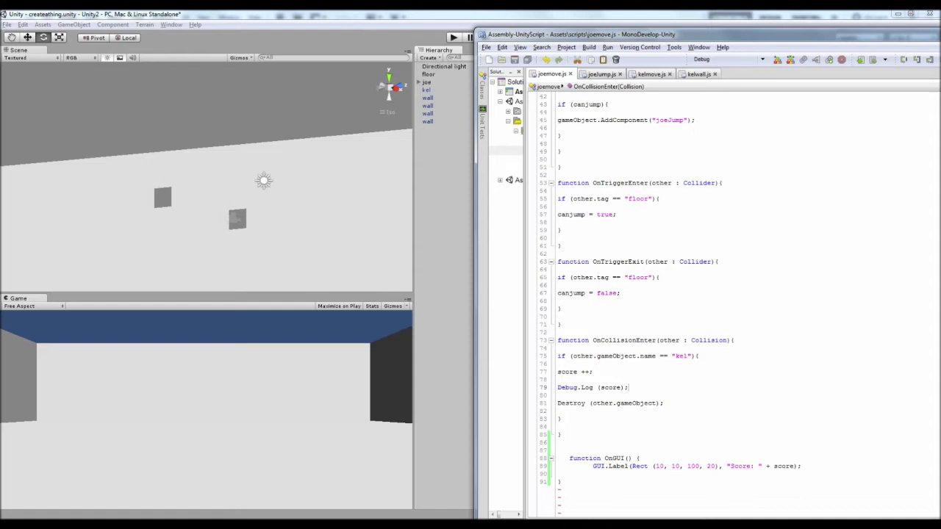
pyautogui.moveTo(637, 388); pyautogui.dragTo(546, 391)
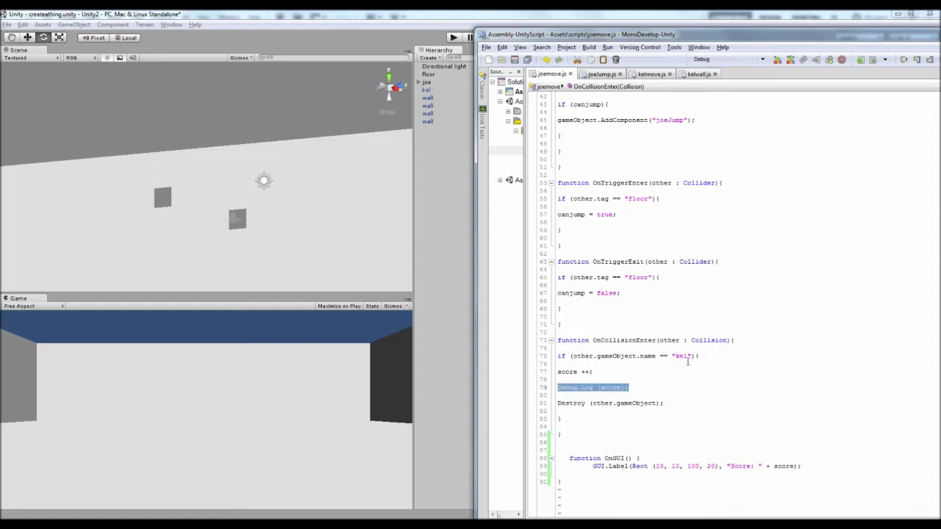
pyautogui.press('BackSpace')
pyautogui.press('BackSpace')
pyautogui.press('BackSpace')
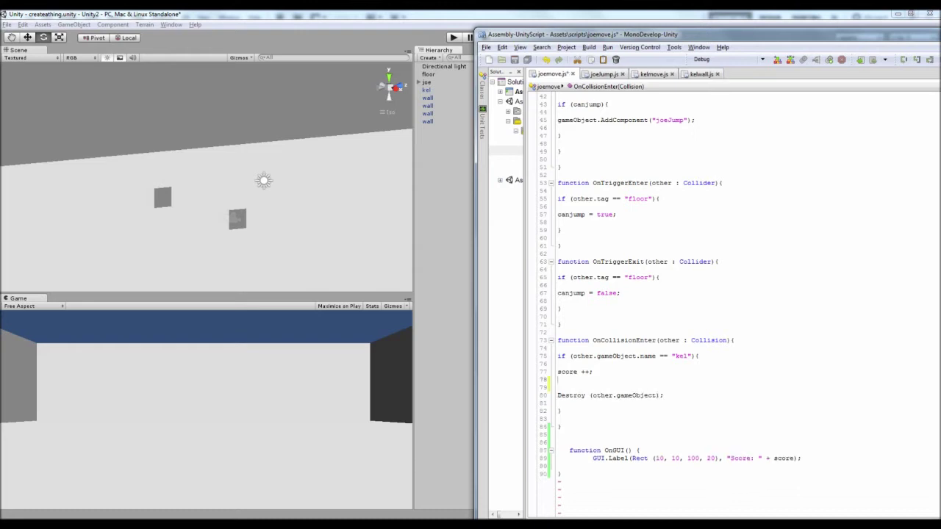
pyautogui.click(516, 59)
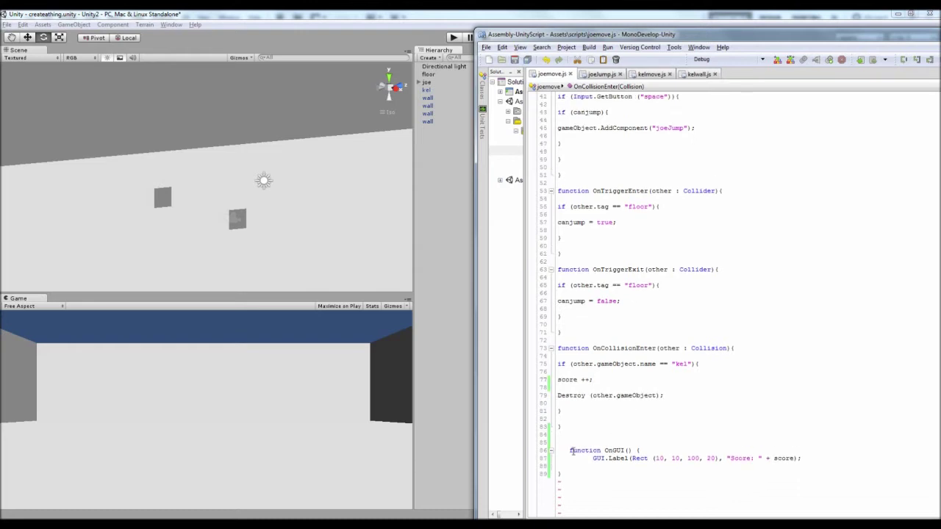
# Step: Examine the OnGUI function's score label code and the score variable declaration at the start of joemove.js
pyautogui.moveTo(564, 450); pyautogui.dragTo(672, 486)
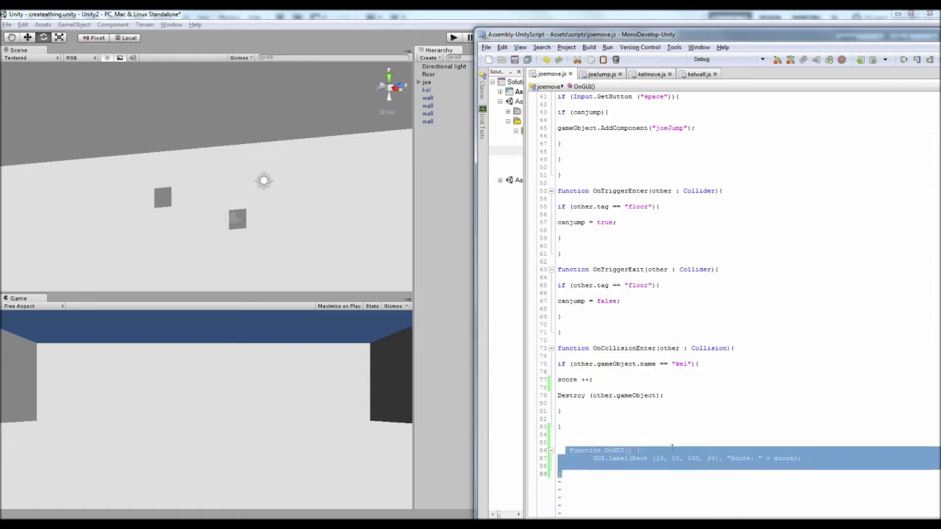
pyautogui.click(565, 453)
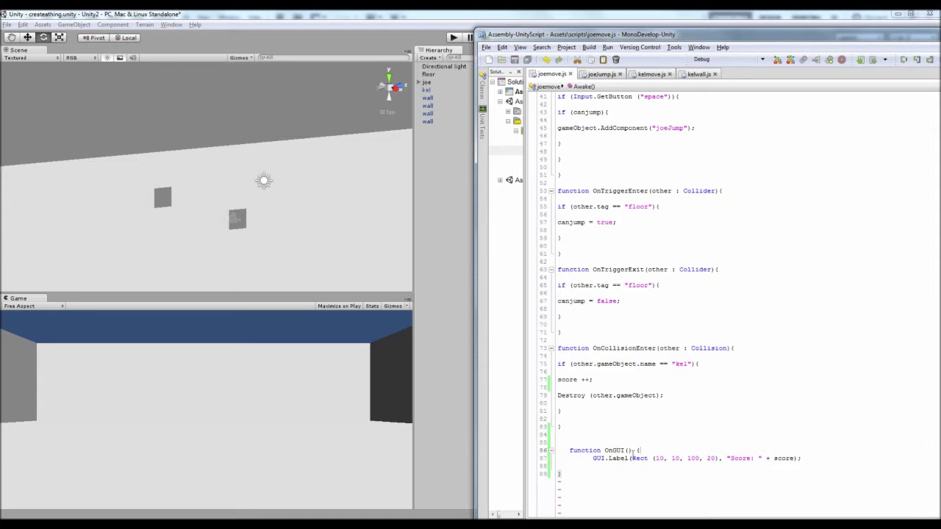
pyautogui.click(565, 475)
pyautogui.moveTo(726, 458); pyautogui.dragTo(765, 458)
pyautogui.click(767, 458)
pyautogui.moveTo(724, 458); pyautogui.dragTo(794, 458)
pyautogui.click(766, 460)
pyautogui.scroll(6, 793, 457)
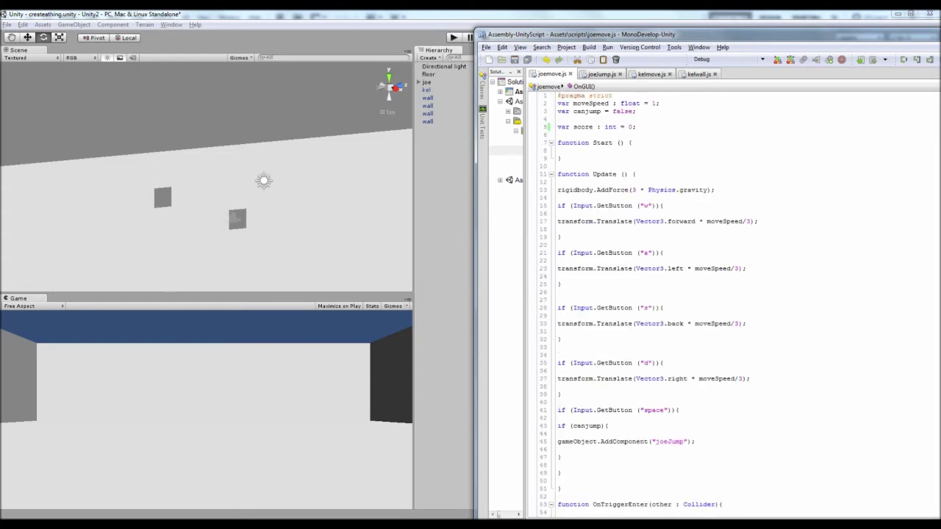
pyautogui.moveTo(638, 128)
pyautogui.mouseDown()
pyautogui.moveTo(556, 128)
pyautogui.moveTo(648, 129)
pyautogui.mouseUp()
pyautogui.scroll(-4, 661, 294)
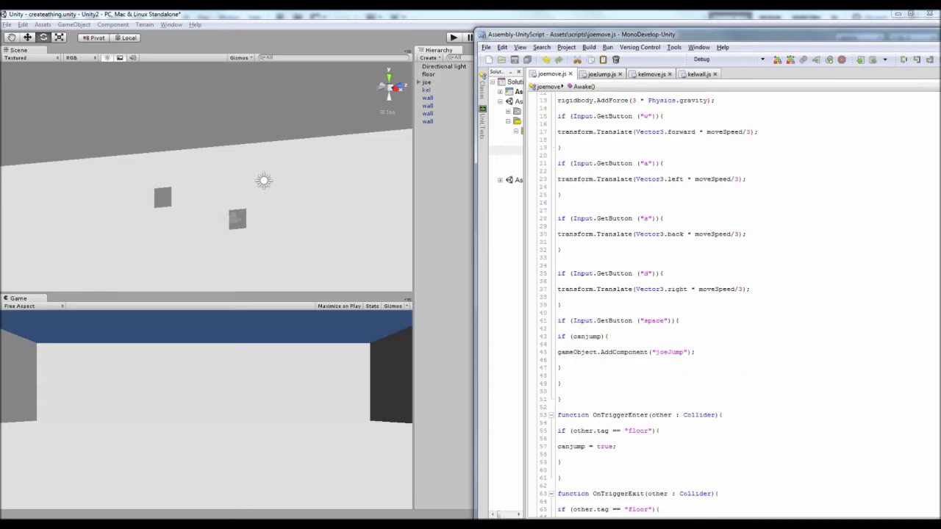
pyautogui.scroll(4, 662, 294)
pyautogui.scroll(-13, 725, 266)
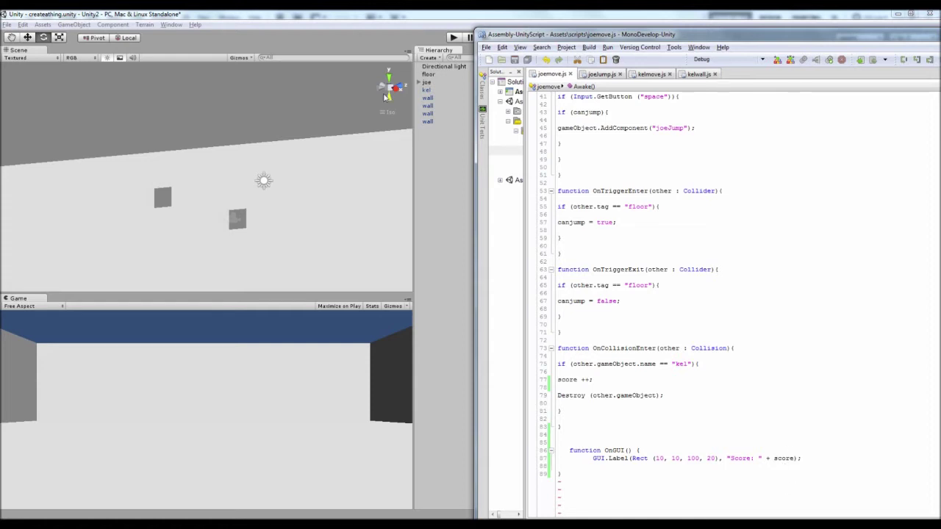
# Step: Switch to Unity and playtest the scene, moving and jumping joe into the kel cube to check the on-screen score, and stop playback
pyautogui.click(401, 23)
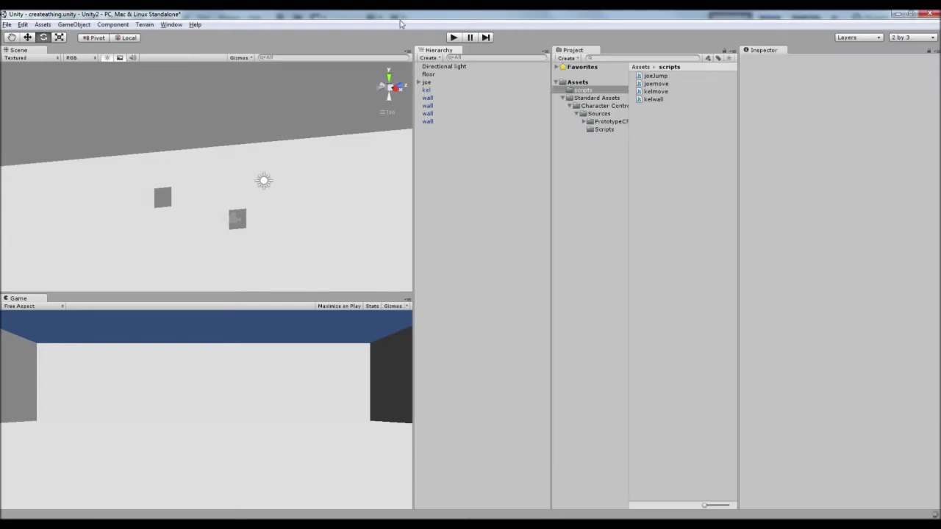
pyautogui.click(453, 37)
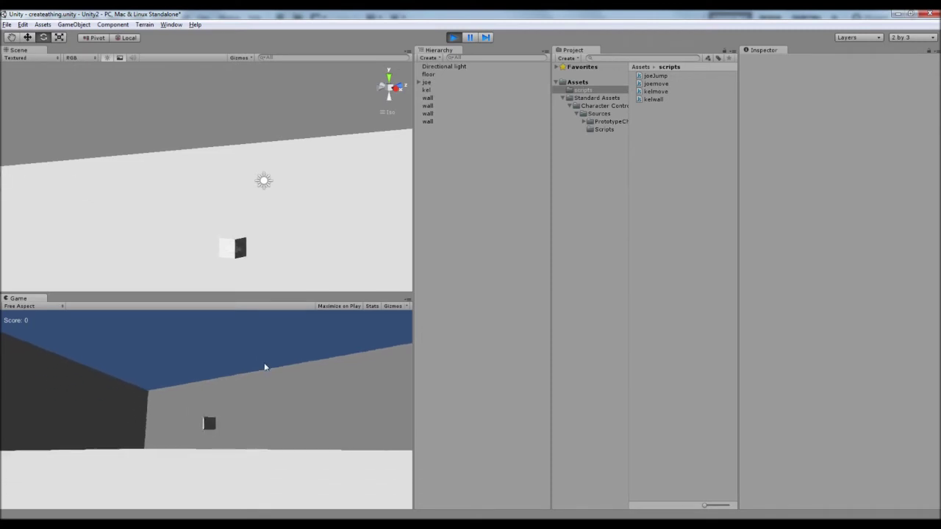
pyautogui.press('w')
pyautogui.press('space')
pyautogui.press('s')
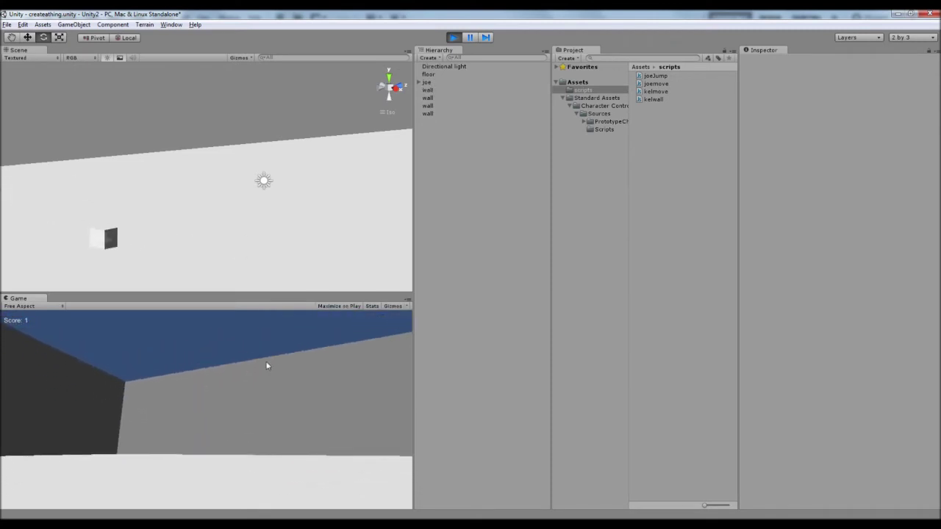
pyautogui.press('a')
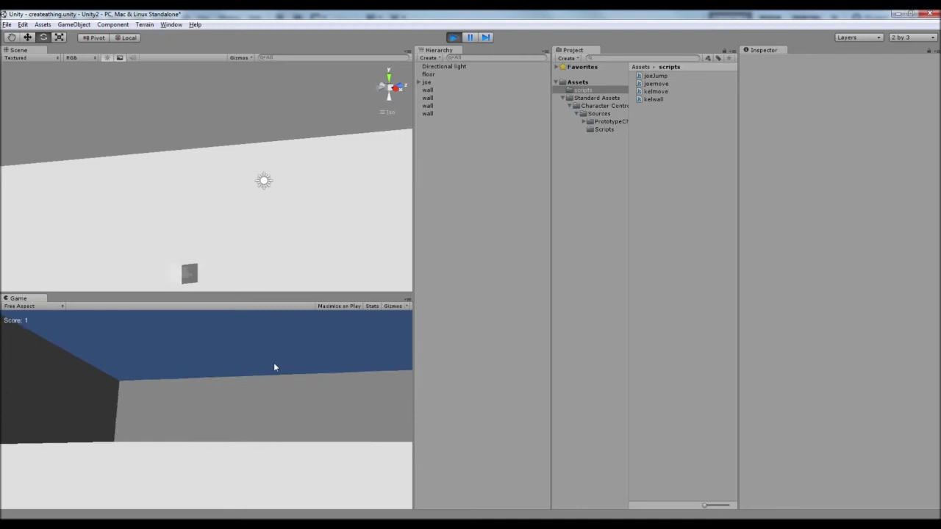
pyautogui.press('w')
pyautogui.press('space')
pyautogui.press('s')
pyautogui.press('space')
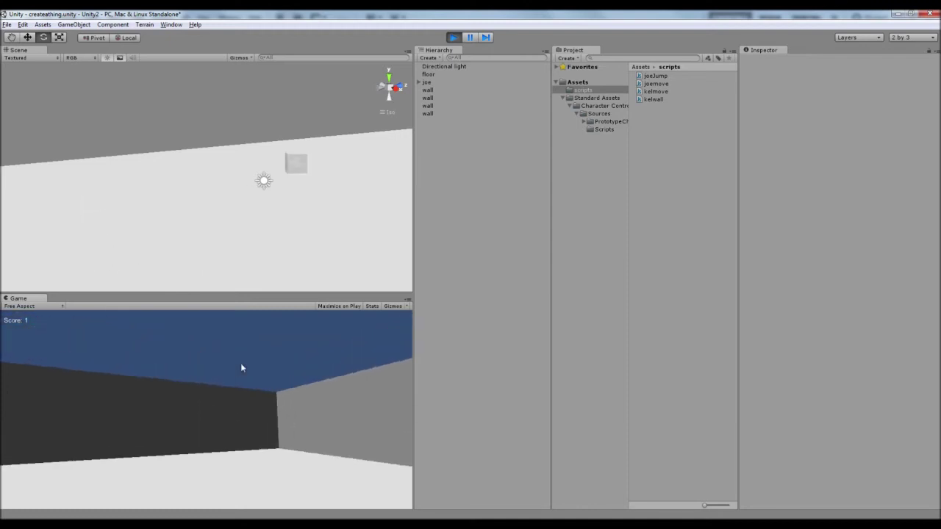
pyautogui.press('w')
pyautogui.press('w')
pyautogui.press('w')
pyautogui.press('space')
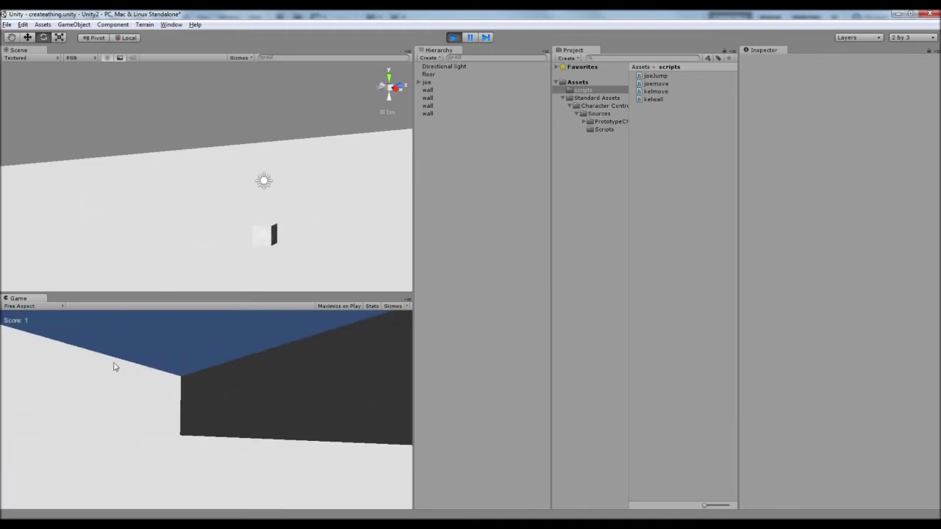
pyautogui.press('w')
pyautogui.press('space')
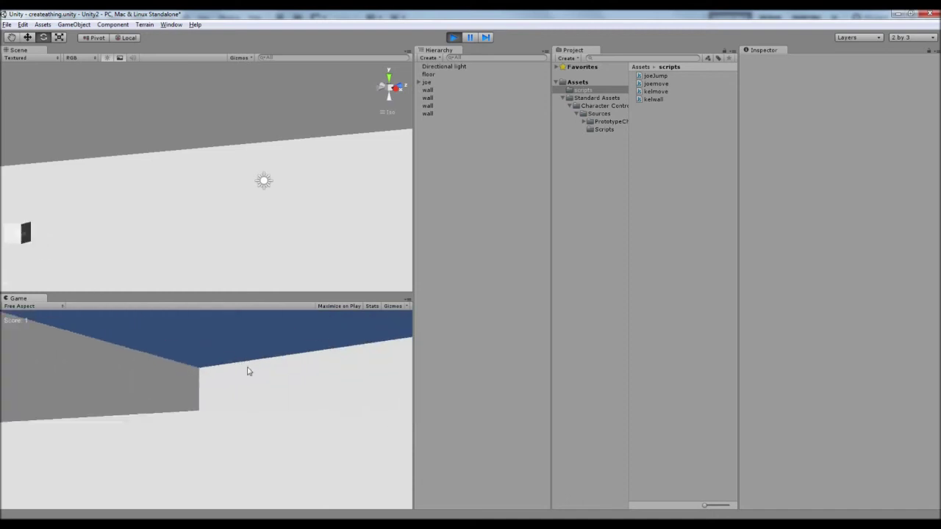
pyautogui.press('space')
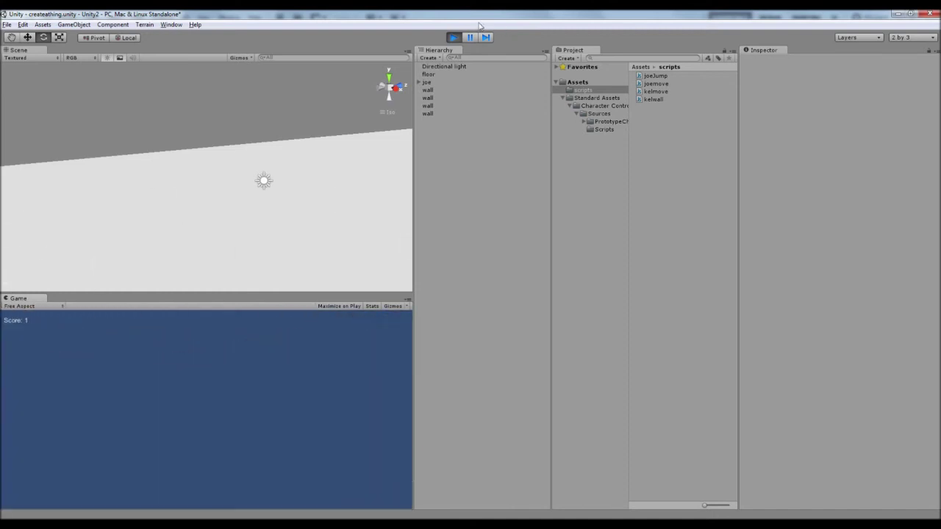
pyautogui.click(455, 38)
# Step: Add three more instances of the kel prefab from the Assets folder to the scene hierarchy
pyautogui.click(589, 90)
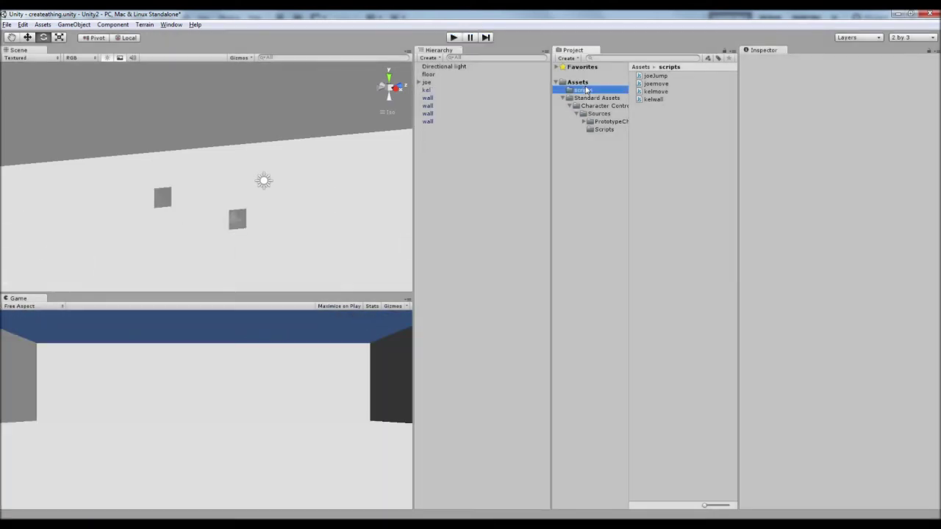
pyautogui.click(618, 83)
pyautogui.click(650, 84)
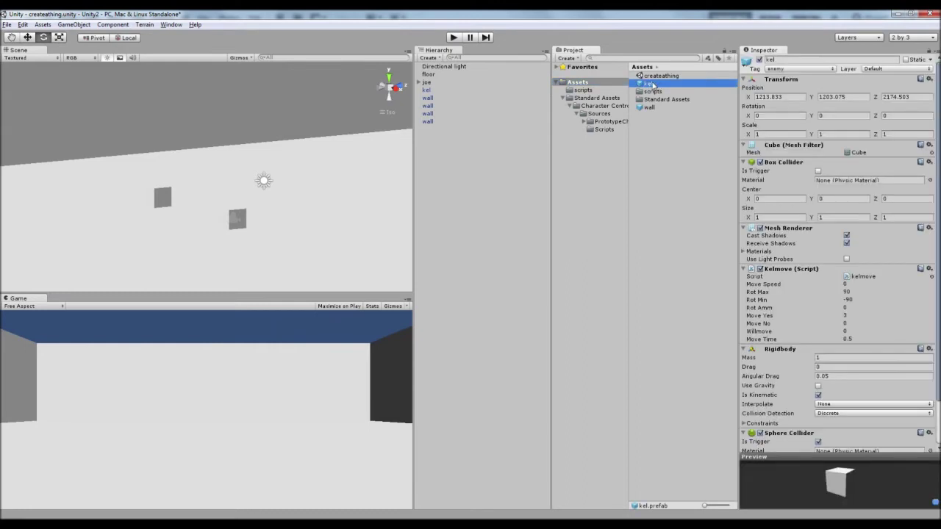
pyautogui.moveTo(652, 86); pyautogui.dragTo(456, 154)
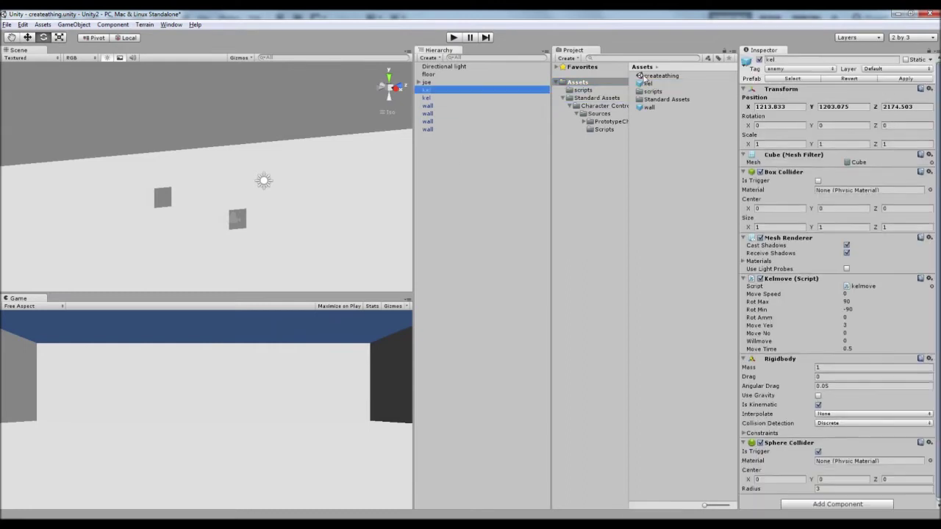
pyautogui.moveTo(654, 86); pyautogui.dragTo(489, 181)
# Step: Move the original kel cube in the scene to about X 1233.9, Z 2200.4
pyautogui.click(160, 201)
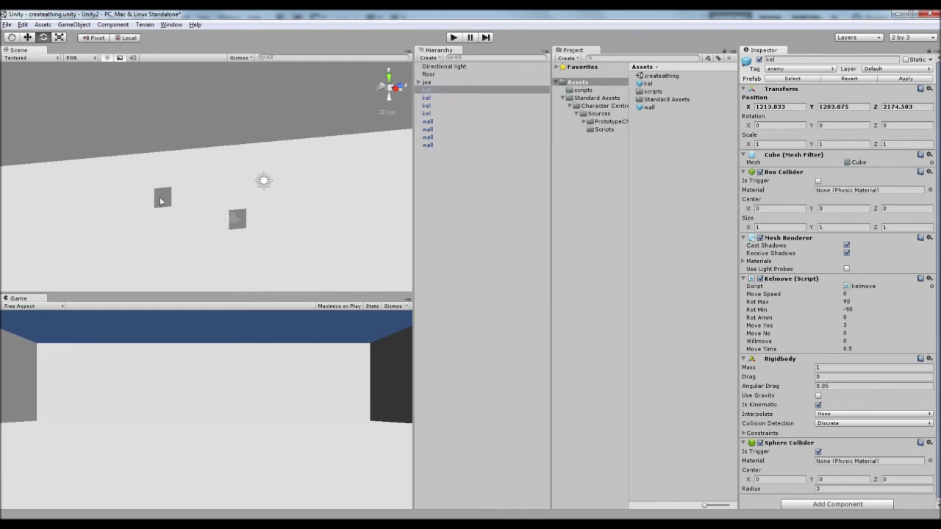
pyautogui.click(28, 37)
pyautogui.moveTo(194, 196); pyautogui.dragTo(235, 193)
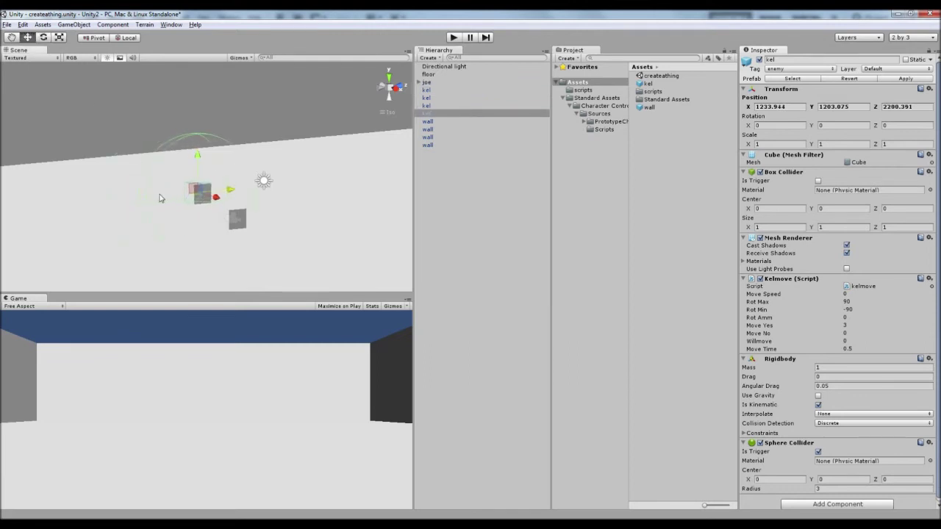
# Step: Spread the three new kel cubes apart across the floor, placing the first one at about X 1238.9, Z 2182.5
pyautogui.click(424, 107)
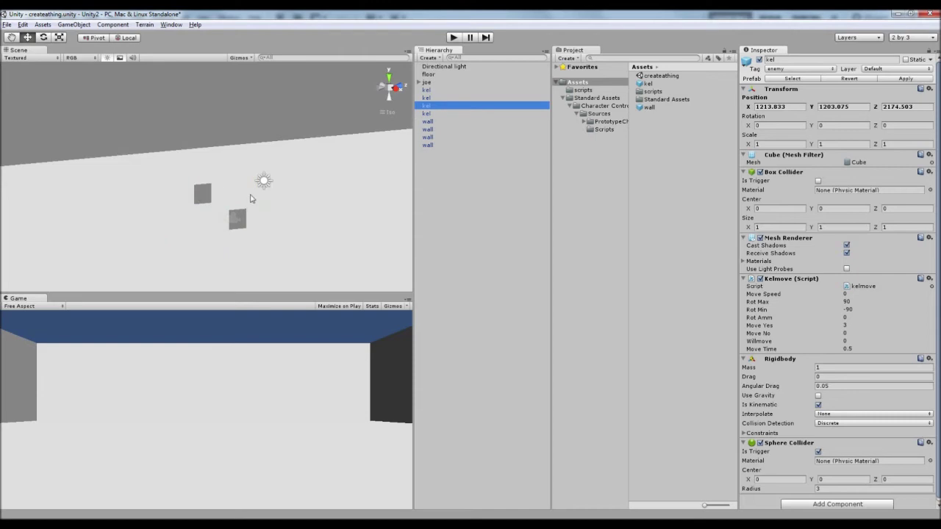
pyautogui.scroll(-10, 244, 196)
pyautogui.scroll(3, 241, 197)
pyautogui.scroll(-10, 235, 155)
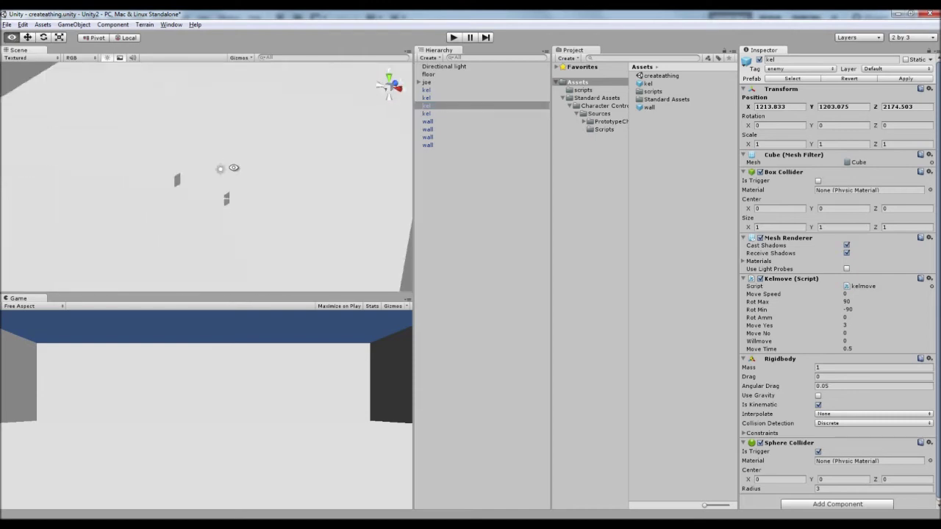
pyautogui.scroll(2, 170, 182)
pyautogui.keyDown('alt'); pyautogui.moveTo(259, 136); pyautogui.dragTo(263, 167); pyautogui.keyUp('alt')
pyautogui.click(436, 91)
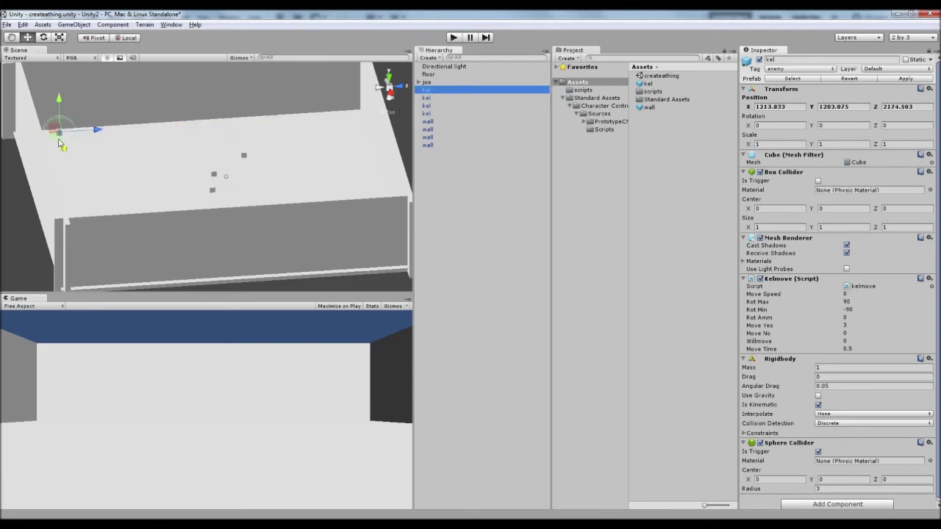
pyautogui.moveTo(62, 142); pyautogui.dragTo(153, 199)
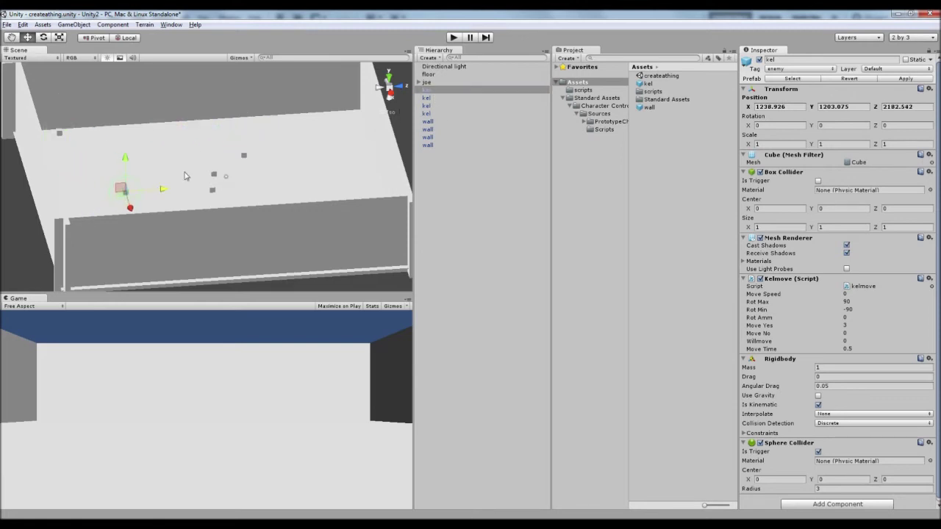
pyautogui.click(429, 98)
pyautogui.moveTo(55, 130); pyautogui.dragTo(179, 167)
# Step: Playtest the scene by hitting all four kel cubes to check the score counter, and stop playback
pyautogui.click(451, 37)
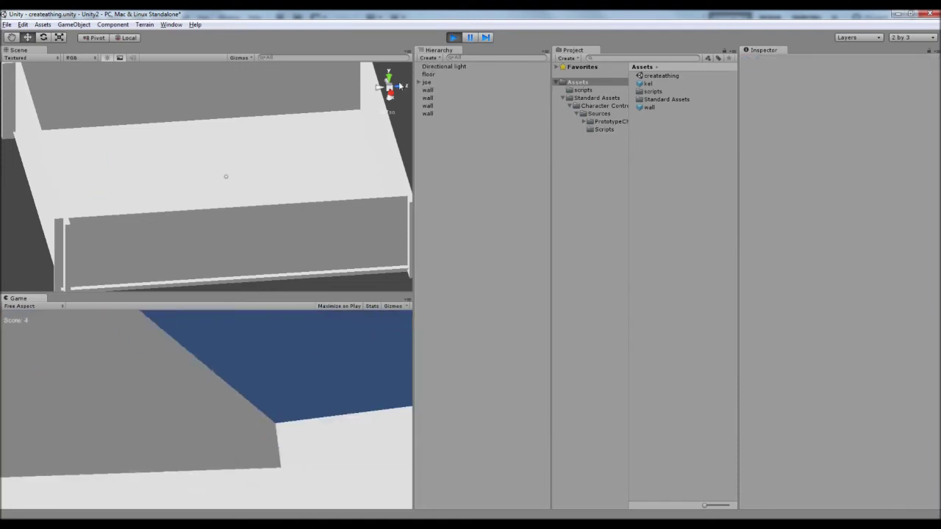
pyautogui.click(453, 38)
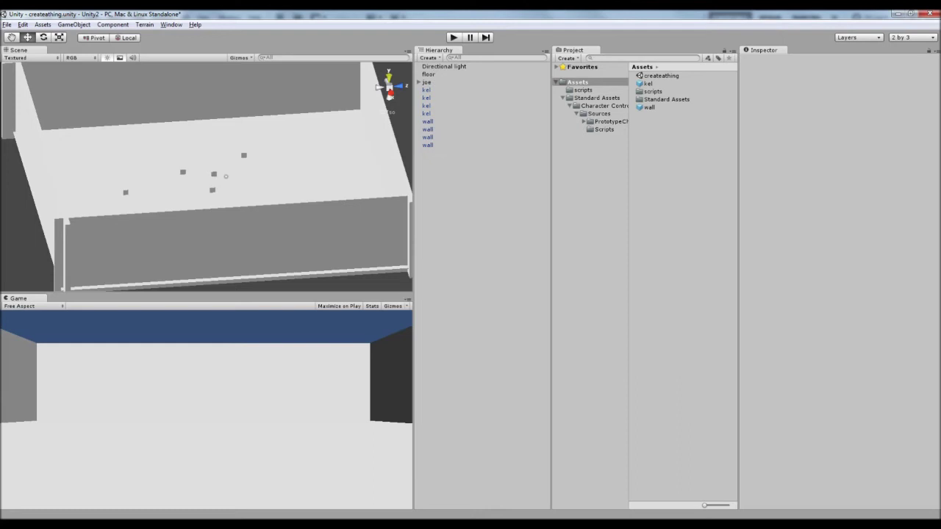
# Step: Switch to Photoshop and create a new document 50 pixels wide and 50 pixels high
pyautogui.moveTo(151, 524)
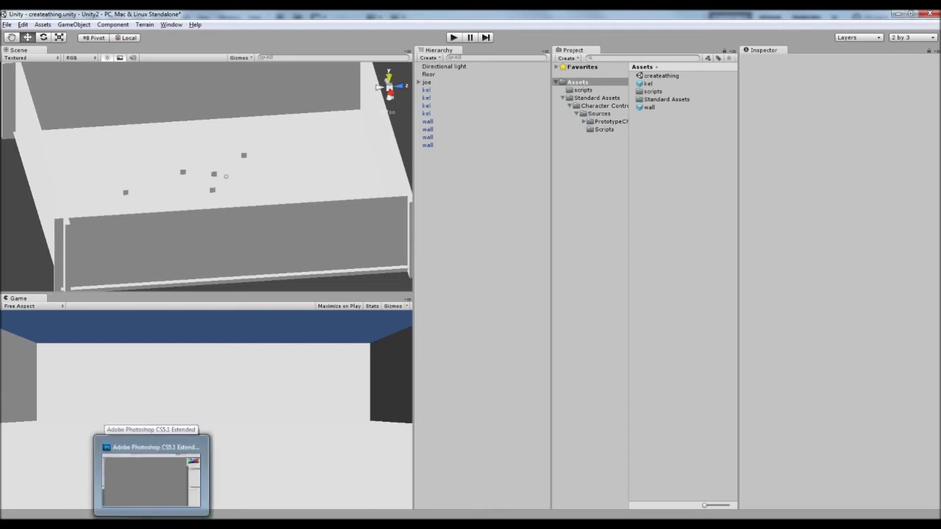
pyautogui.click(151, 478)
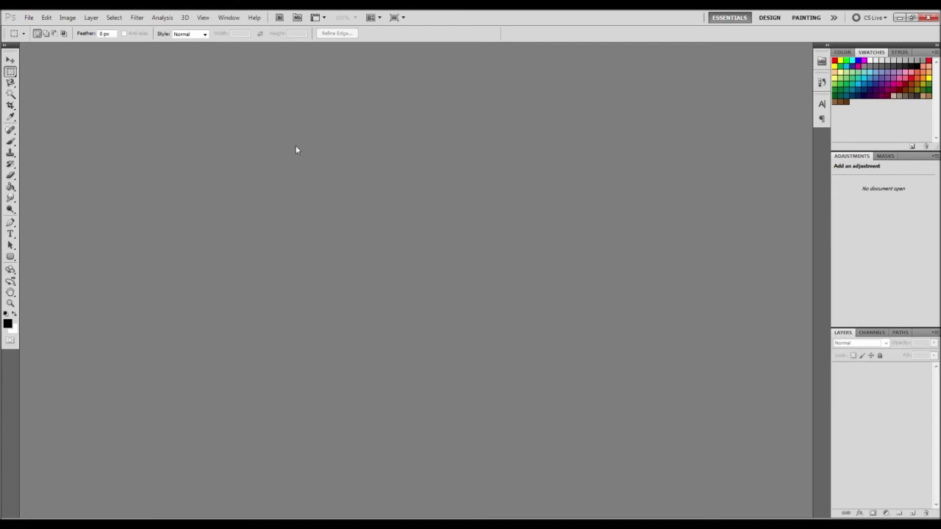
pyautogui.click(29, 17)
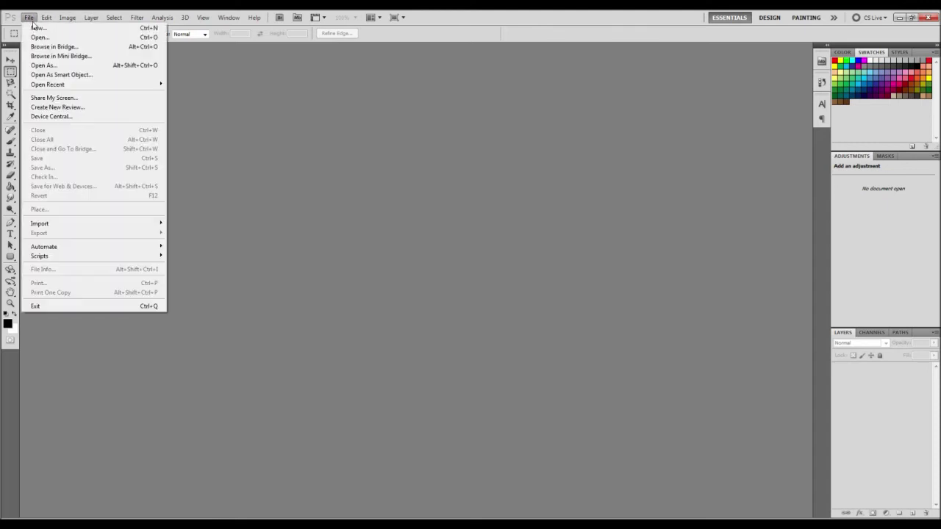
pyautogui.click(33, 25)
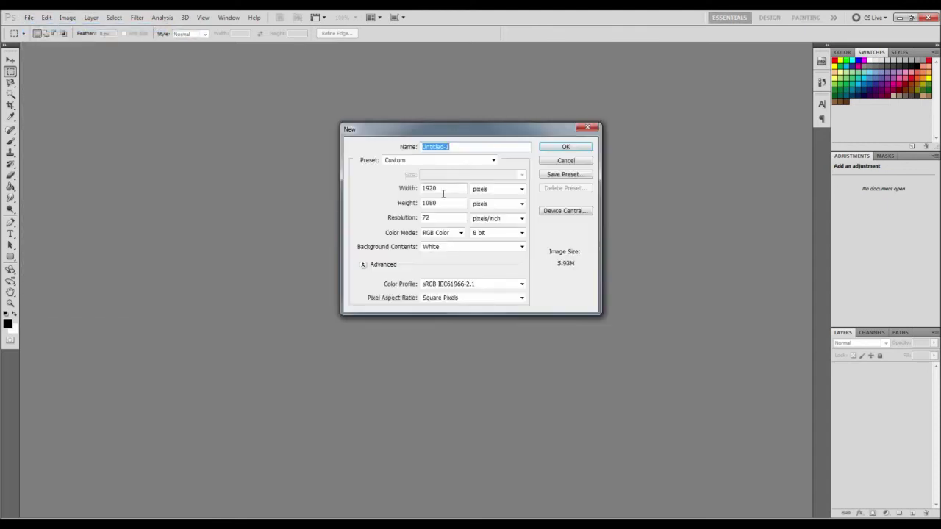
pyautogui.moveTo(444, 188); pyautogui.dragTo(374, 189)
pyautogui.write('500')
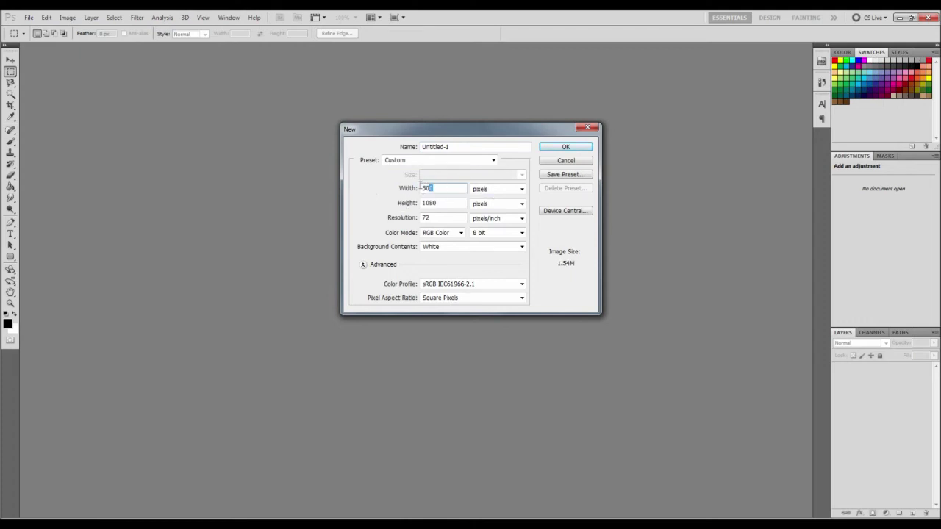
pyautogui.write('50')
pyautogui.moveTo(445, 205); pyautogui.dragTo(374, 204)
pyautogui.write('50')
pyautogui.press('Return')
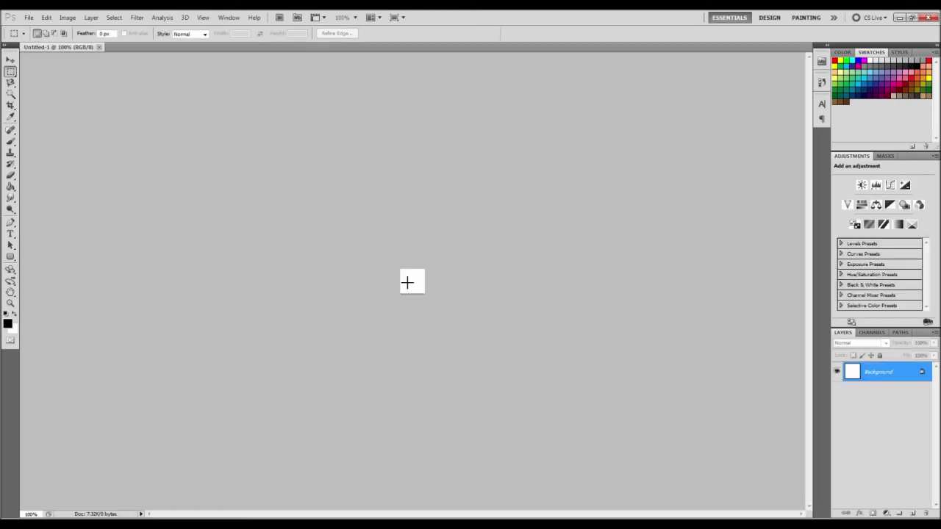
# Step: Set the foreground colour to bright cyan (00e4ff) and fill the whole canvas with it using the Paint Bucket
pyautogui.hotkey('ctrl', '+')
pyautogui.hotkey('ctrl', '+')
pyautogui.hotkey('ctrl', '+')
pyautogui.hotkey('ctrl', '+')
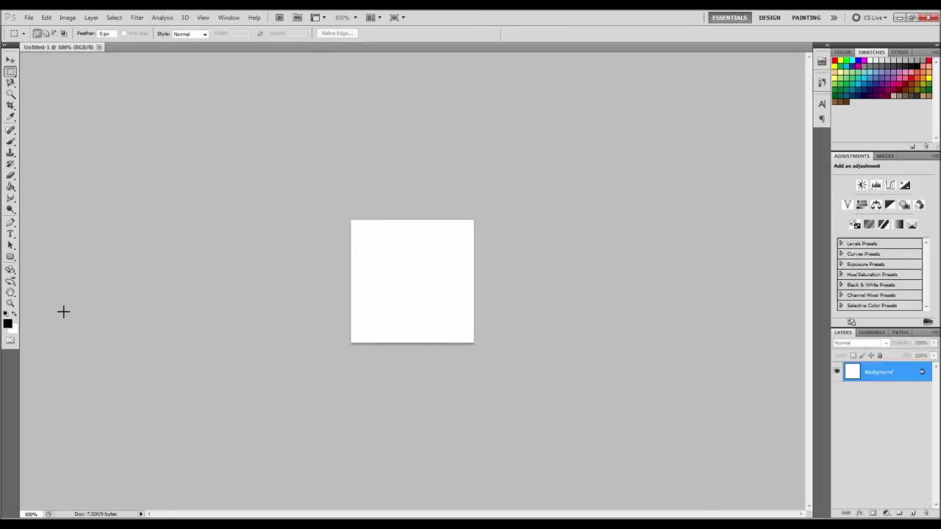
pyautogui.click(8, 324)
pyautogui.moveTo(476, 225); pyautogui.dragTo(486, 210)
pyautogui.moveTo(461, 156); pyautogui.dragTo(477, 137)
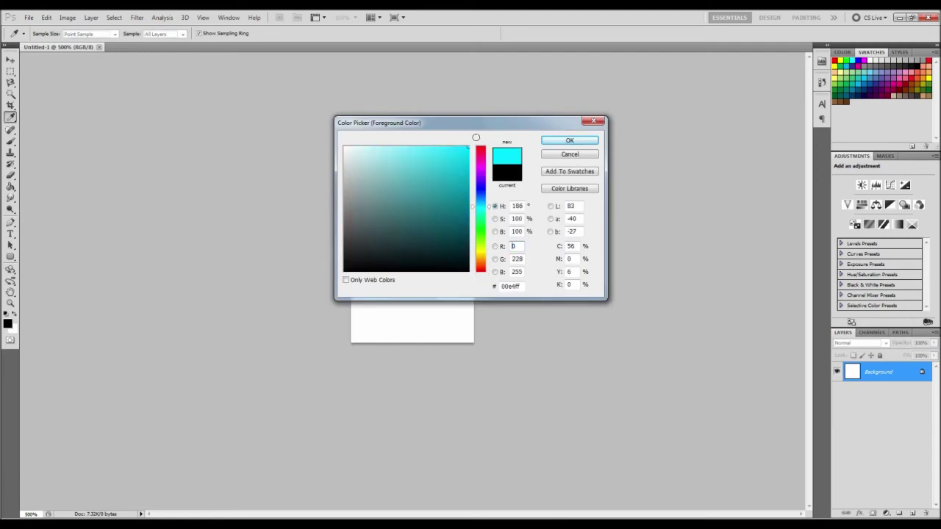
pyautogui.click(573, 140)
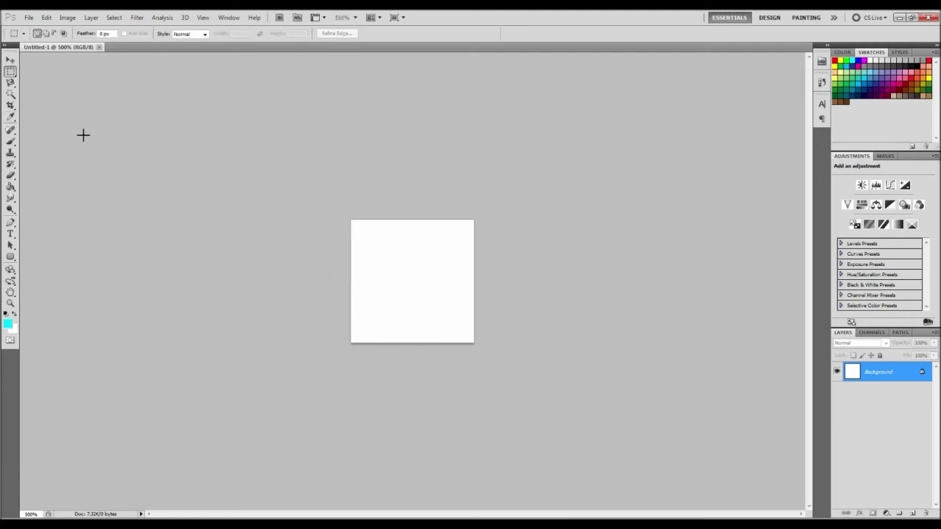
pyautogui.click(10, 187)
pyautogui.click(403, 246)
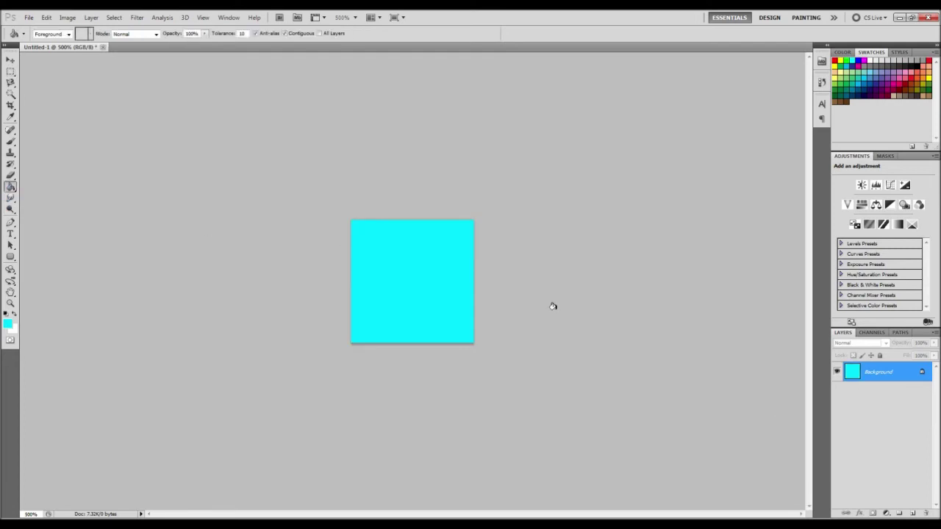
pyautogui.rightClick(529, 256)
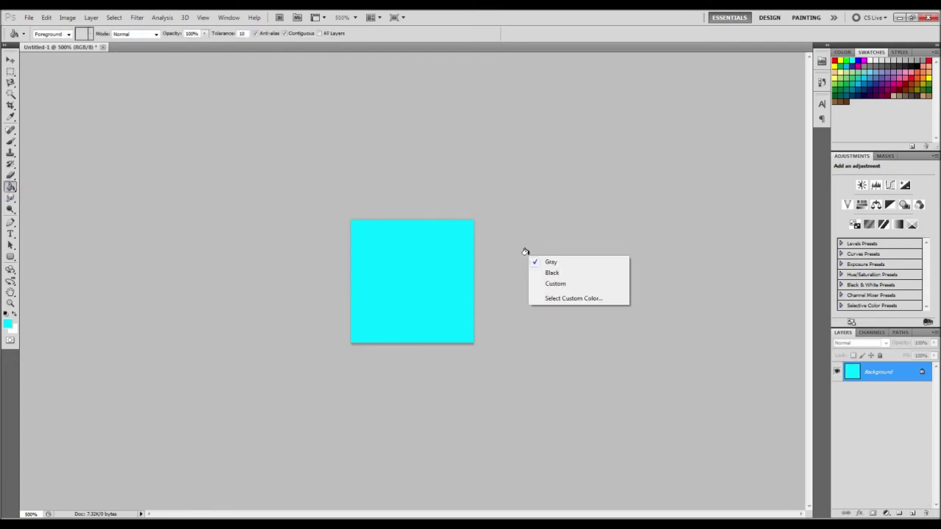
pyautogui.click(475, 252)
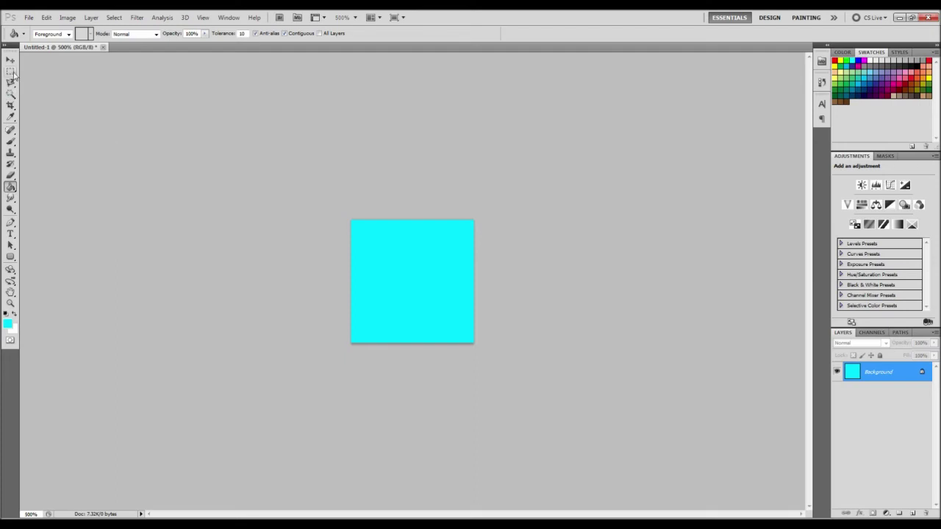
# Step: Start saving a copy of the cyan image into the Photoshop folder inside createathing files on the Desktop
pyautogui.click(29, 17)
pyautogui.click(41, 168)
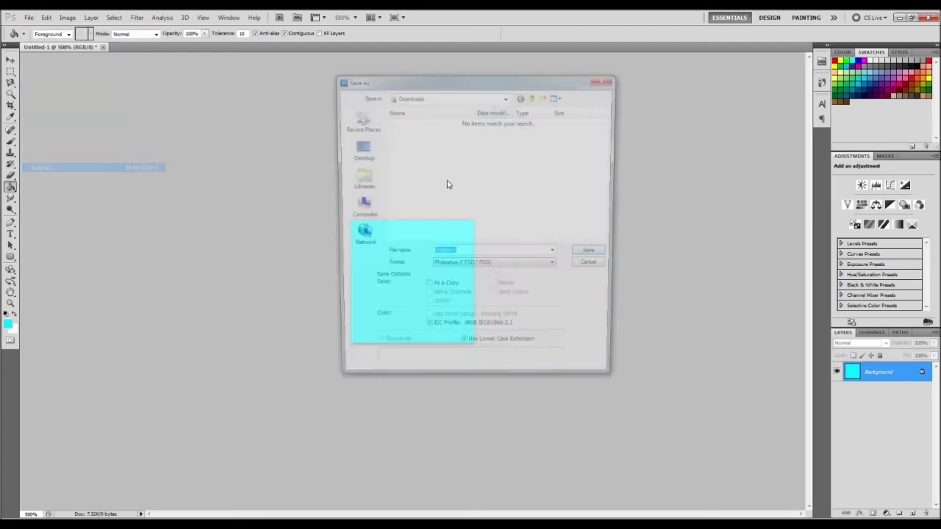
pyautogui.click(358, 151)
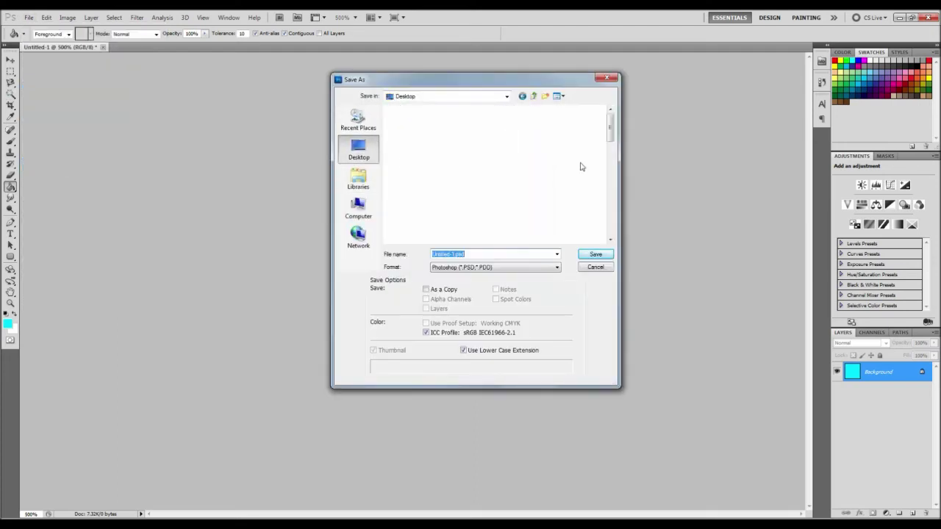
pyautogui.scroll(-3, 610, 147)
pyautogui.moveTo(611, 149); pyautogui.dragTo(616, 166)
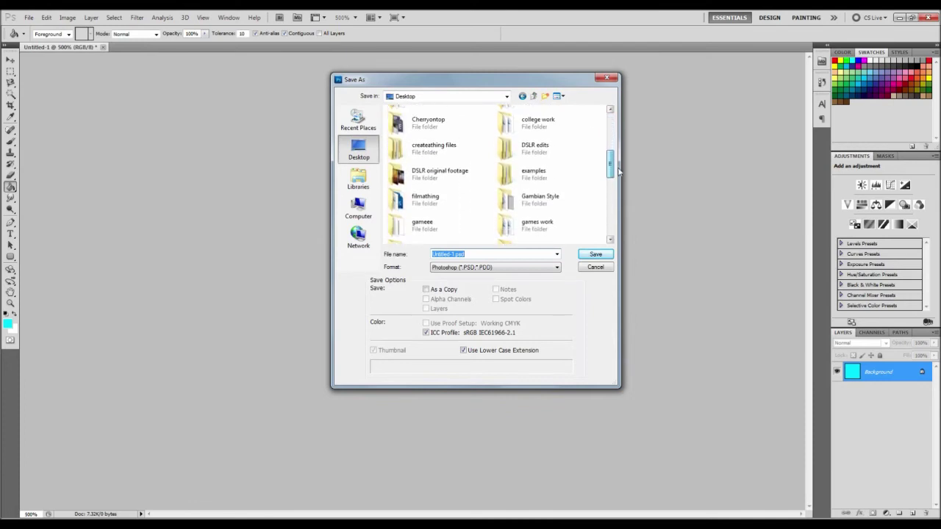
pyautogui.doubleClick(464, 157)
pyautogui.doubleClick(410, 121)
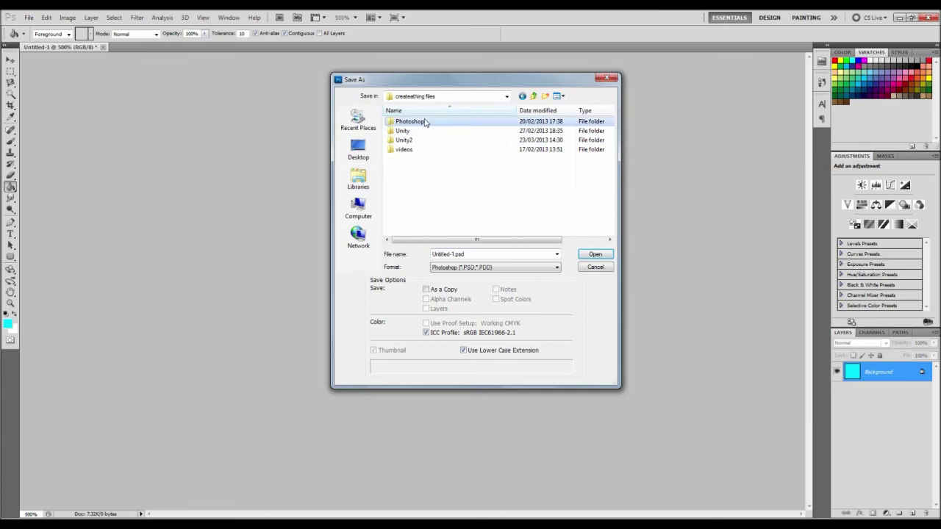
# Step: Save the cyan image in PNG format as walltexture1 with no interlacing
pyautogui.click(488, 266)
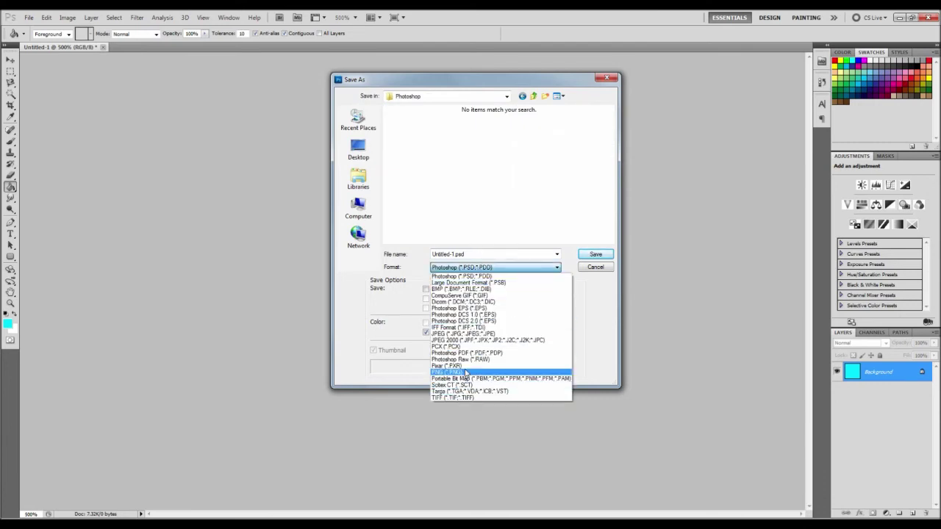
pyautogui.click(452, 372)
pyautogui.doubleClick(473, 254)
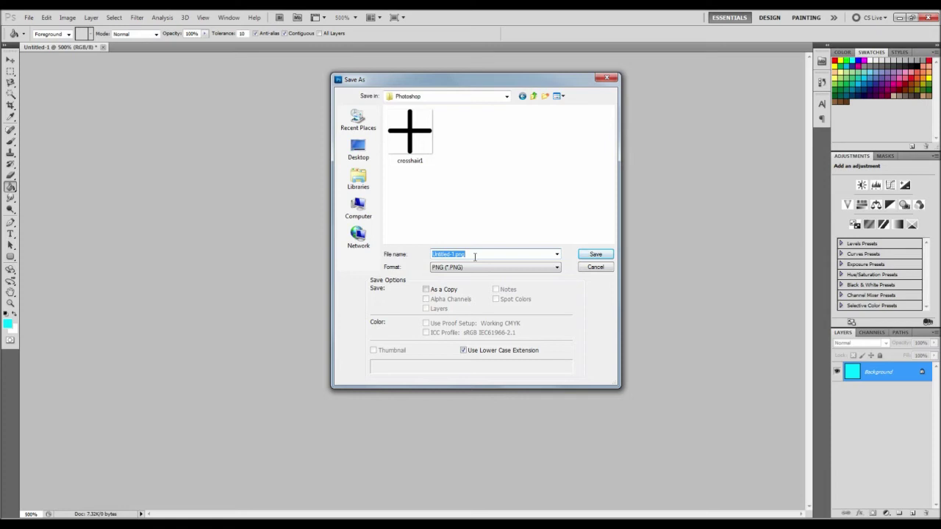
pyautogui.write('walltexture1')
pyautogui.click(595, 255)
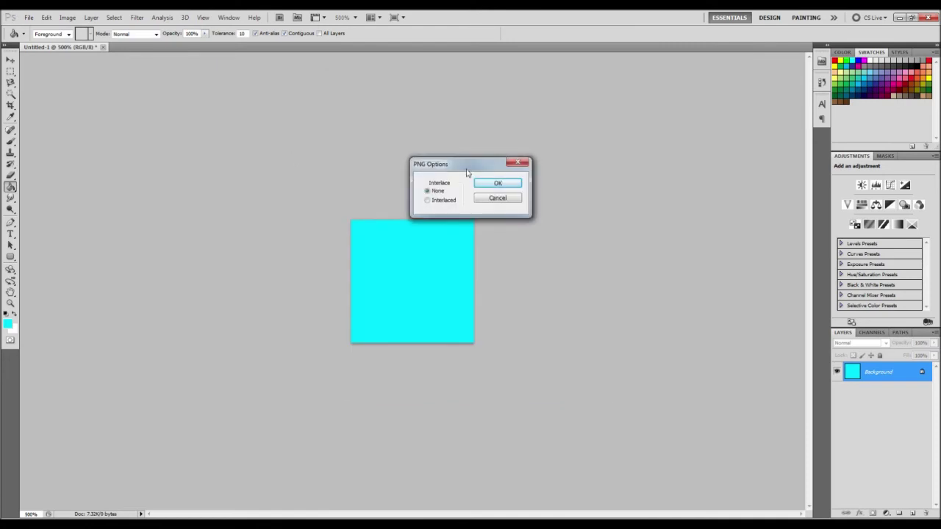
pyautogui.click(494, 183)
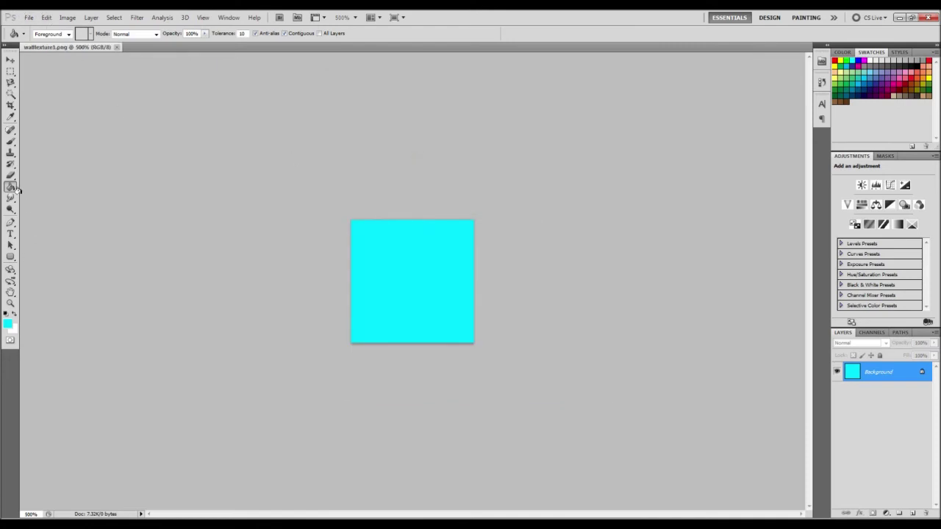
# Step: Set the foreground colour to pure red (ff0000) and fill the canvas with it
pyautogui.click(7, 323)
pyautogui.moveTo(486, 206); pyautogui.dragTo(486, 147)
pyautogui.click(565, 144)
pyautogui.press('g')
pyautogui.click(404, 285)
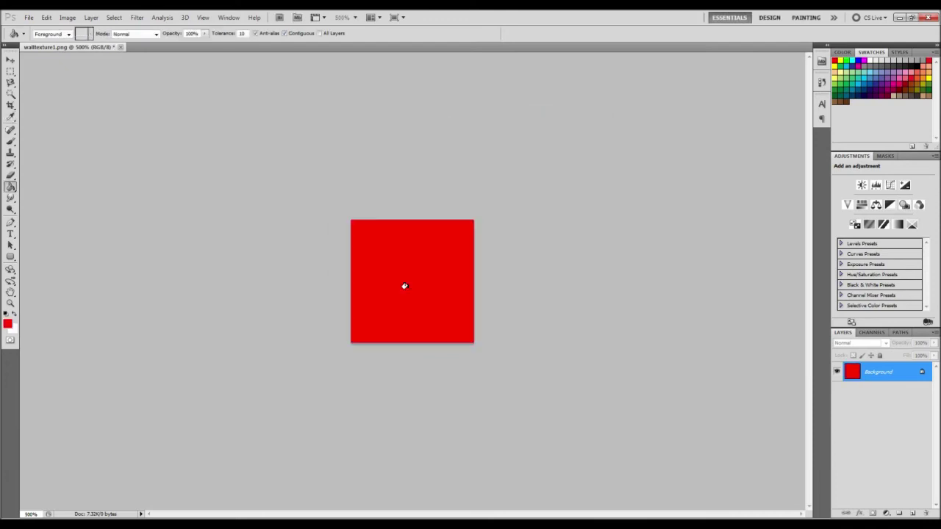
# Step: Save the red image under the new name kel1 as a non-interlaced PNG in the same Photoshop folder
pyautogui.click(29, 17)
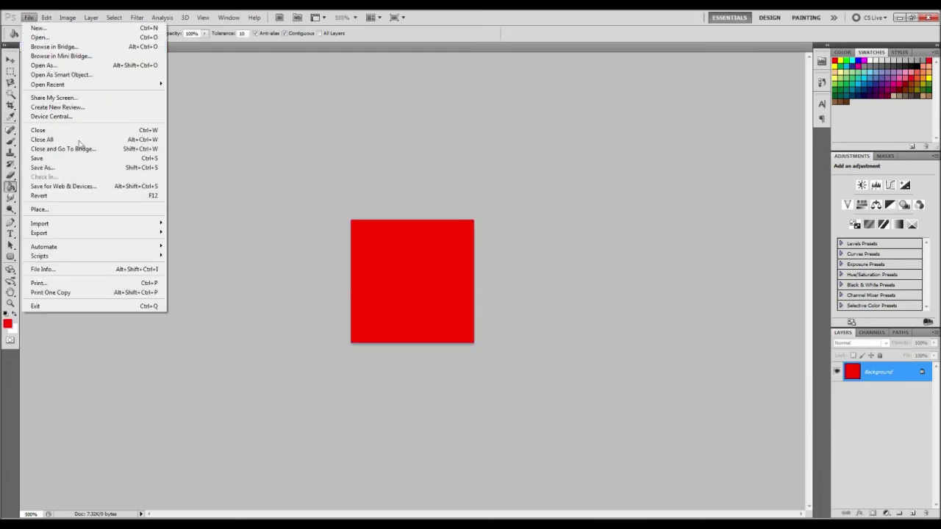
pyautogui.click(44, 168)
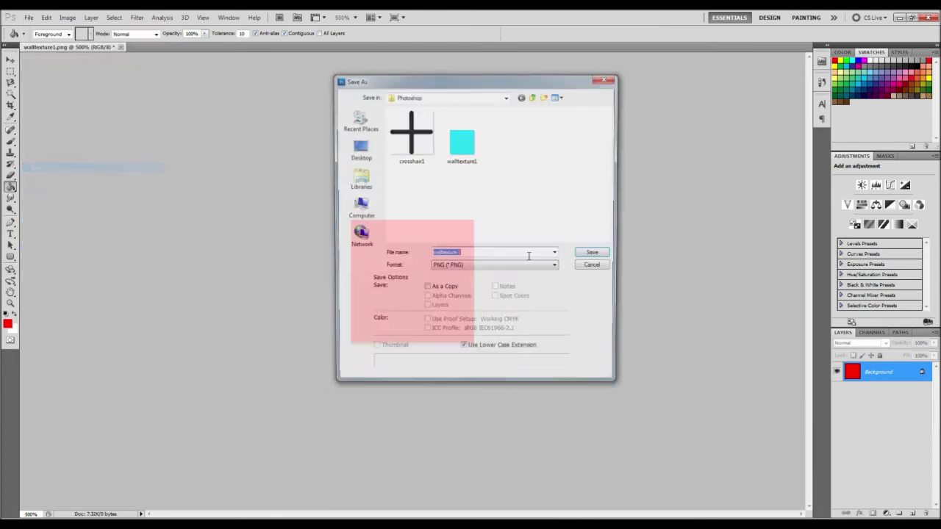
pyautogui.click(466, 253)
pyautogui.press('BackSpace')
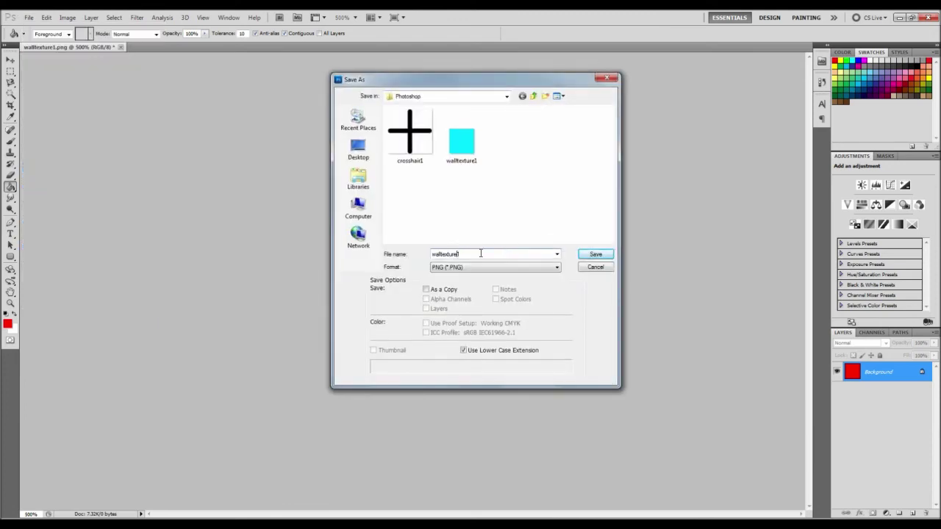
pyautogui.press('BackSpace')
pyautogui.press('BackSpace')
pyautogui.press('BackSpace')
pyautogui.press('BackSpace')
pyautogui.press('BackSpace')
pyautogui.press('BackSpace')
pyautogui.press('BackSpace')
pyautogui.press('BackSpace')
pyautogui.press('BackSpace')
pyautogui.press('BackSpace')
pyautogui.click(586, 255)
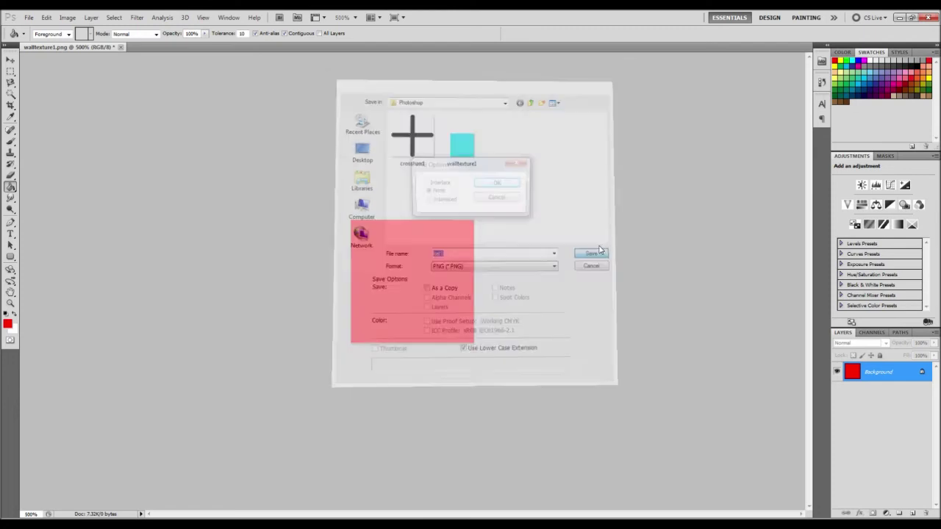
pyautogui.click(497, 184)
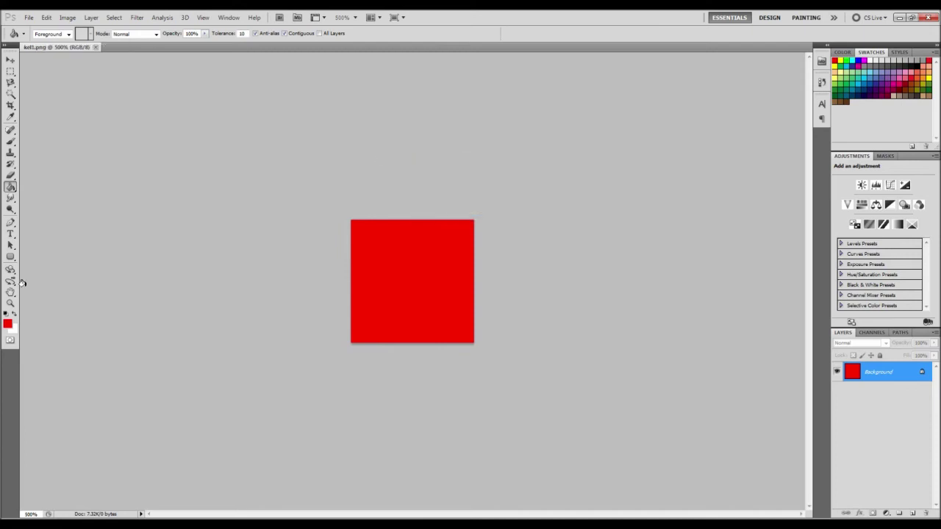
# Step: Set the foreground colour to dark green (106602) and fill the canvas with it
pyautogui.click(7, 324)
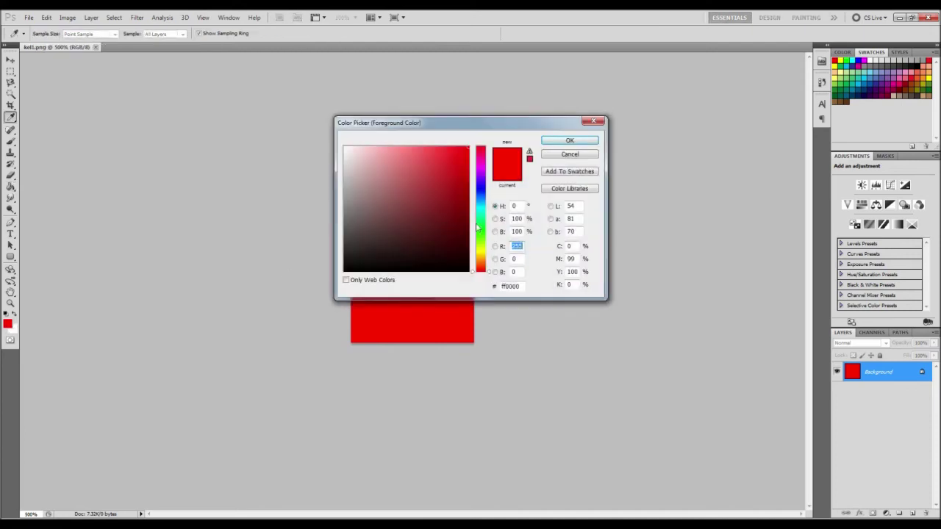
pyautogui.moveTo(478, 230); pyautogui.dragTo(441, 233)
pyautogui.click(466, 221)
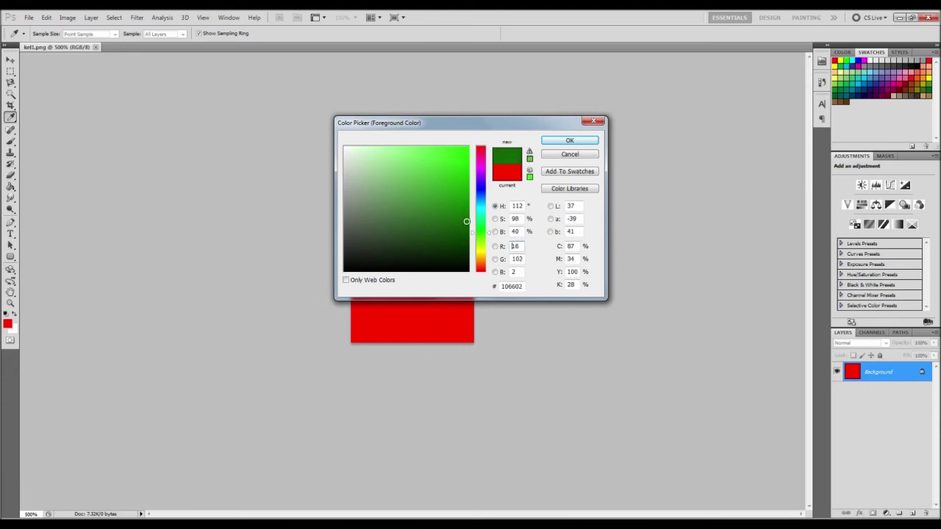
pyautogui.click(569, 140)
pyautogui.press('g')
pyautogui.click(416, 260)
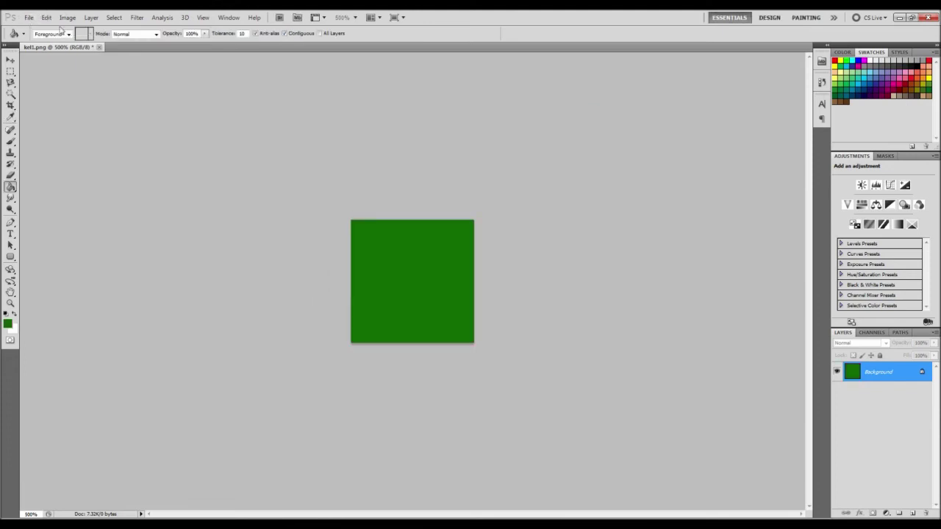
# Step: Save the green image as floor1 in non-interlaced PNG format and switch back to Unity
pyautogui.click(29, 17)
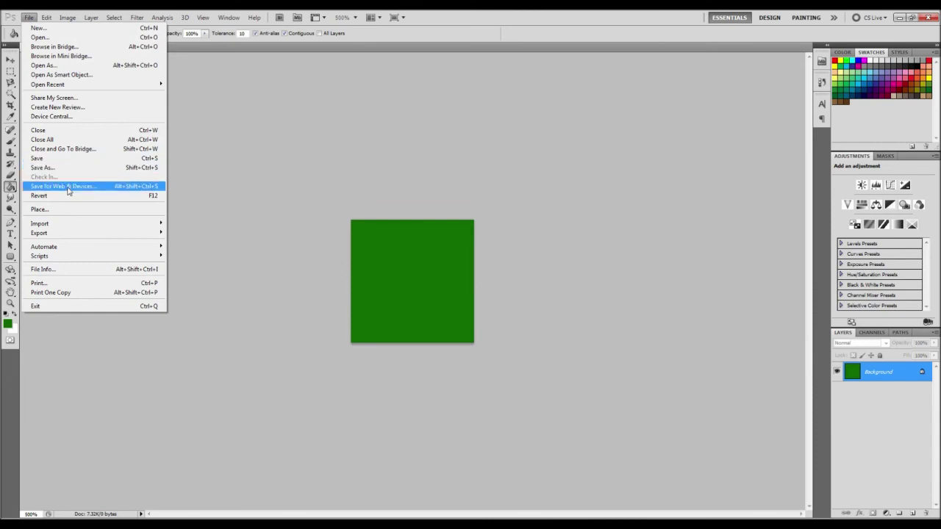
pyautogui.moveTo(71, 226)
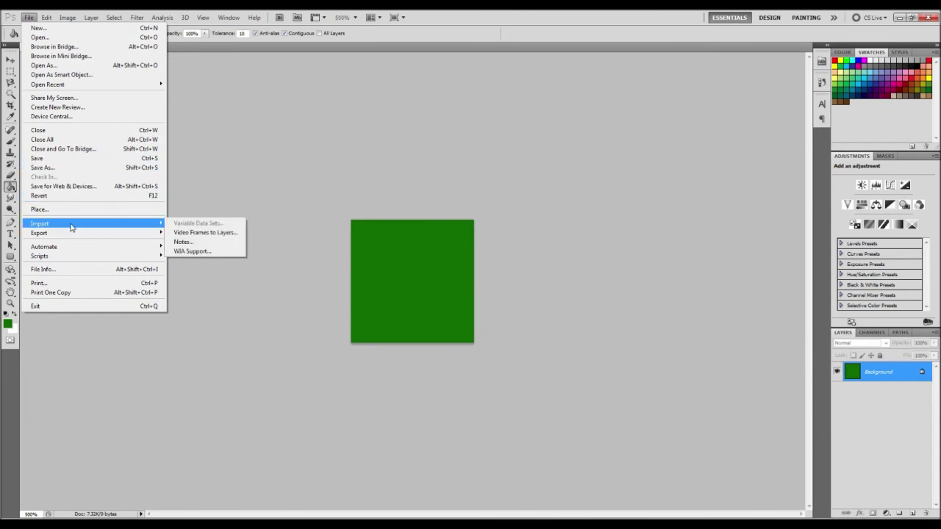
pyautogui.click(43, 168)
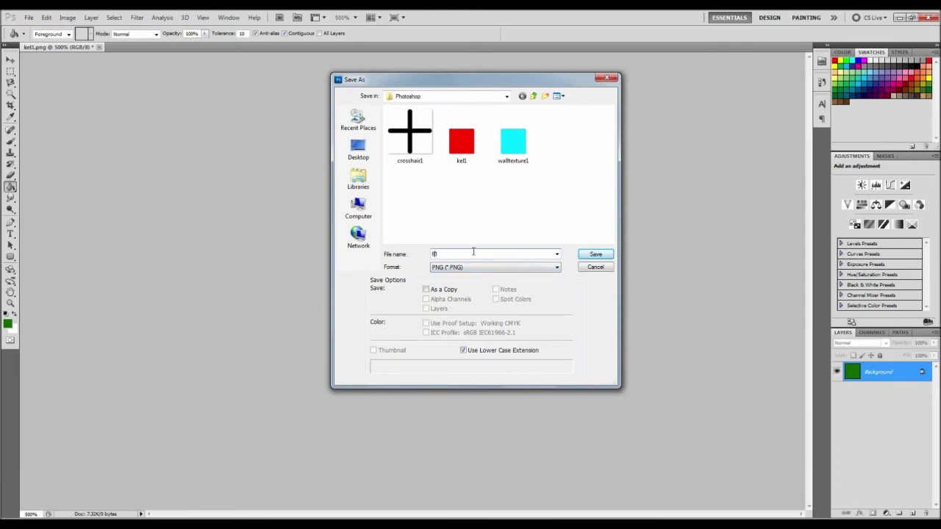
pyautogui.click(595, 254)
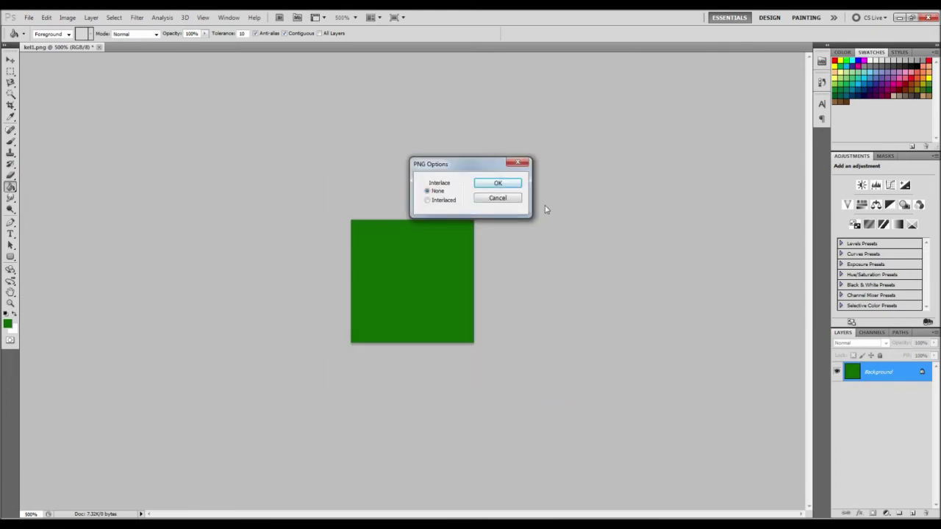
pyautogui.click(496, 184)
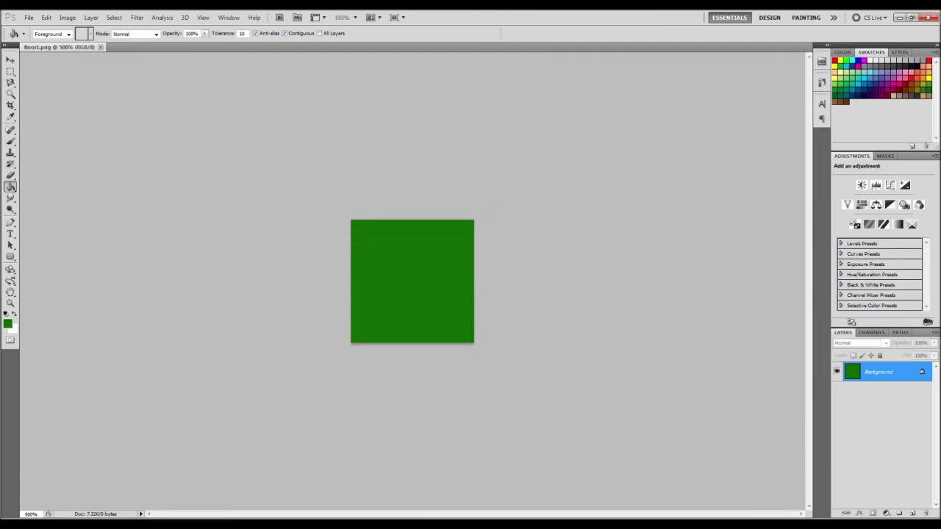
pyautogui.hotkey('alt', 'Tab')
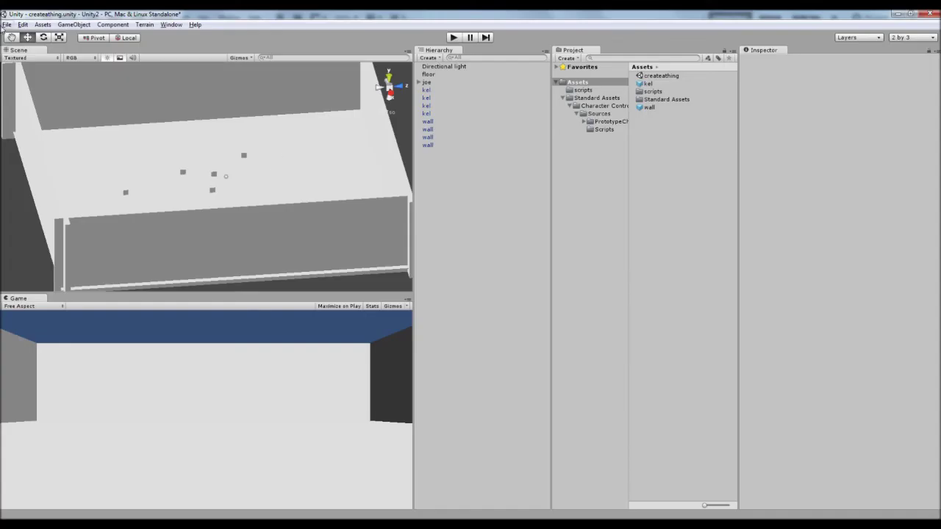
# Step: Import the floor1 image as a new asset from the Photoshop folder inside the desktop's createathing files folder
pyautogui.click(43, 25)
pyautogui.click(74, 84)
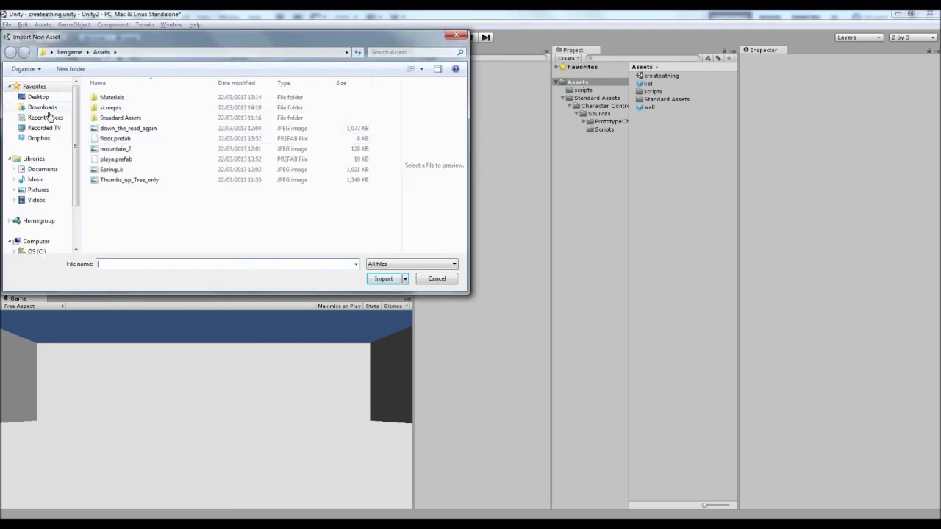
pyautogui.click(54, 98)
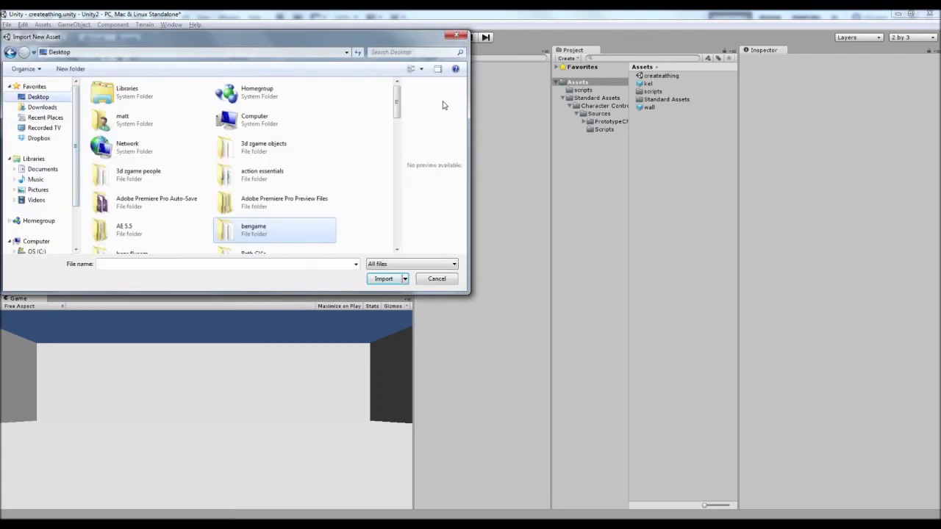
pyautogui.moveTo(397, 106); pyautogui.dragTo(399, 141)
pyautogui.doubleClick(140, 152)
pyautogui.doubleClick(121, 97)
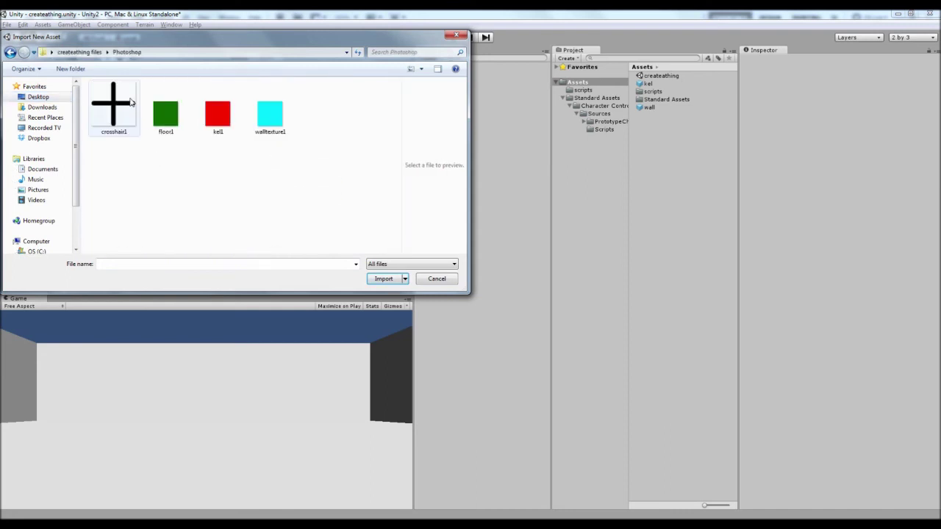
pyautogui.click(166, 111)
pyautogui.click(276, 121)
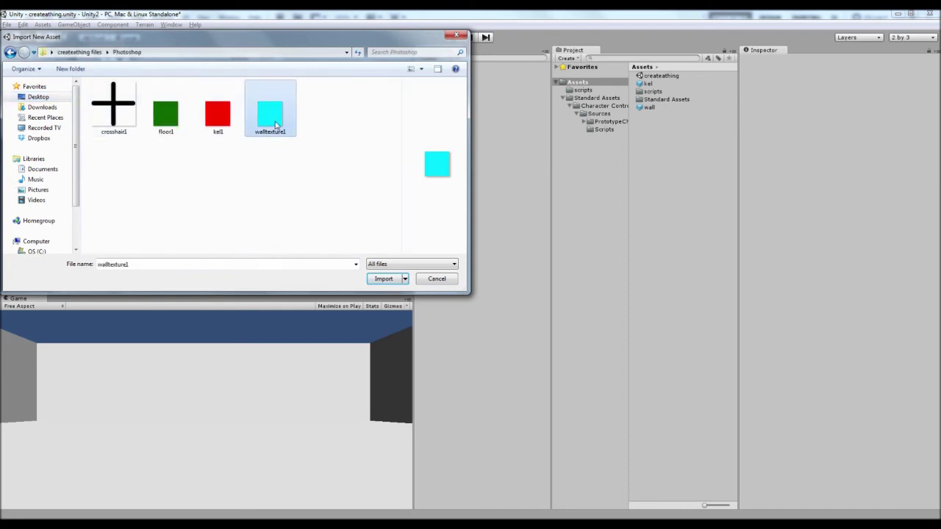
pyautogui.click(180, 119)
pyautogui.click(390, 279)
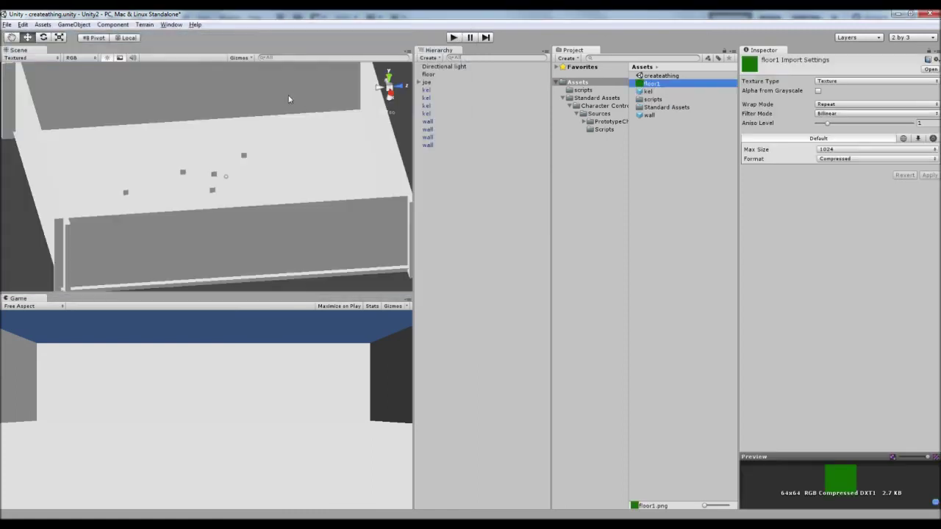
# Step: Import the kel1 and walltexture1 images as new assets from the same Photoshop folder
pyautogui.click(48, 28)
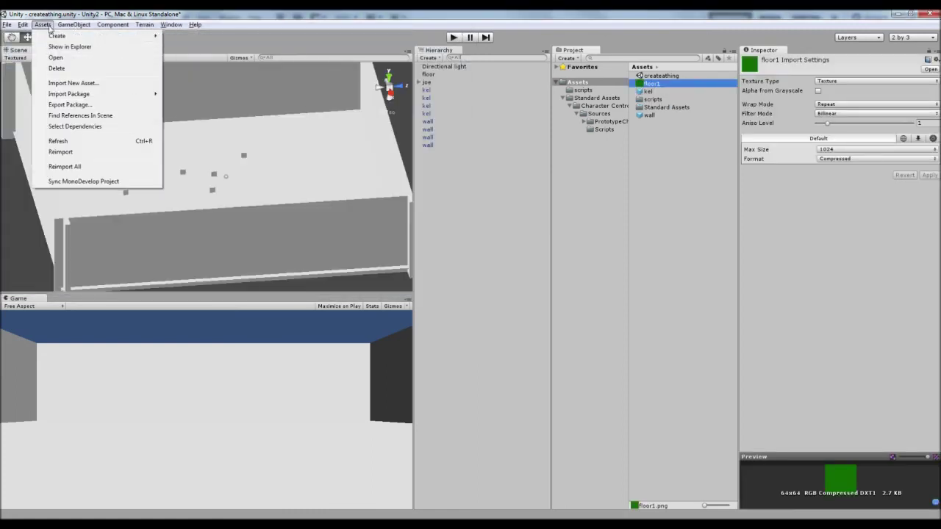
pyautogui.click(72, 83)
pyautogui.click(218, 114)
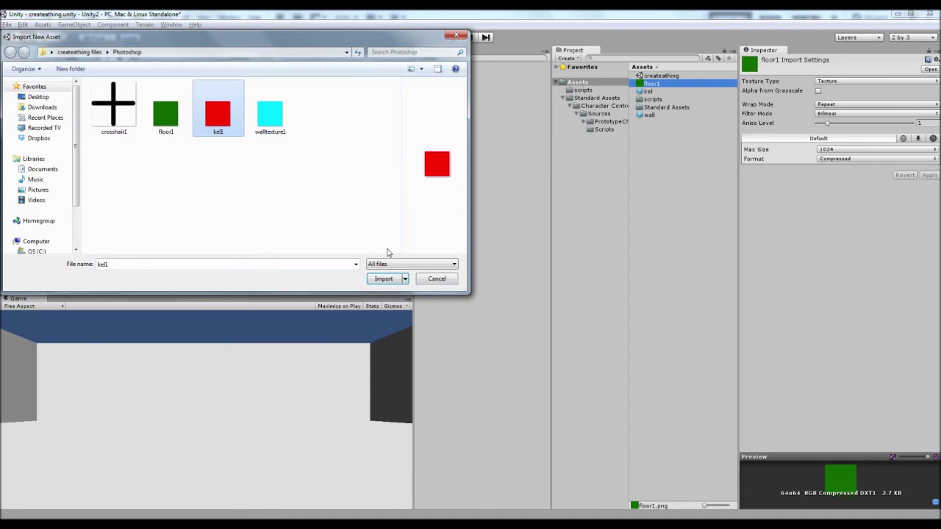
pyautogui.click(383, 279)
pyautogui.click(43, 24)
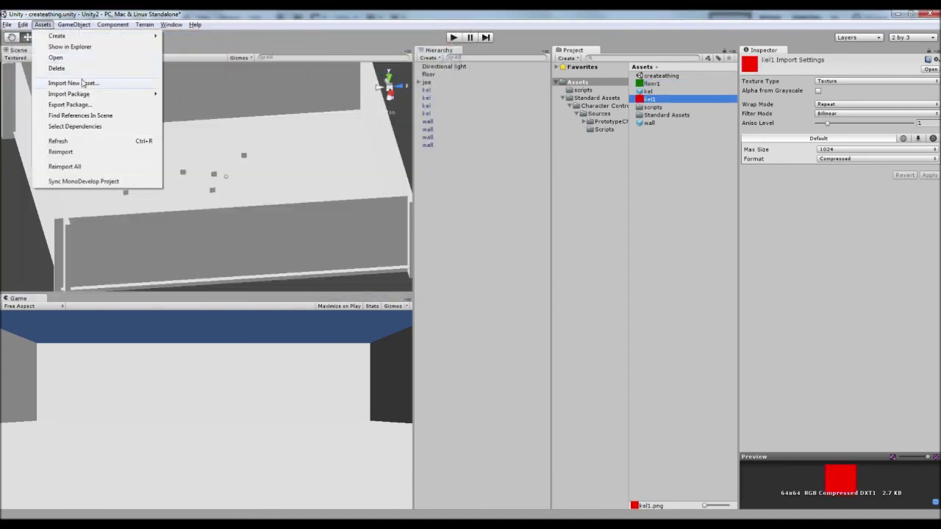
pyautogui.click(74, 83)
pyautogui.click(270, 116)
pyautogui.click(383, 279)
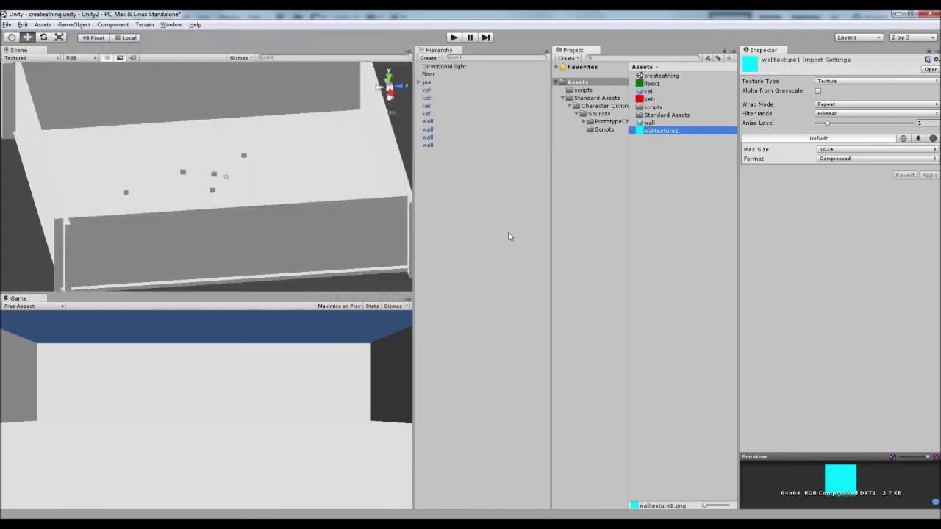
# Step: Apply the kel1 texture to the kel prefab and the walltexture1 texture to the wall prefab
pyautogui.click(654, 91)
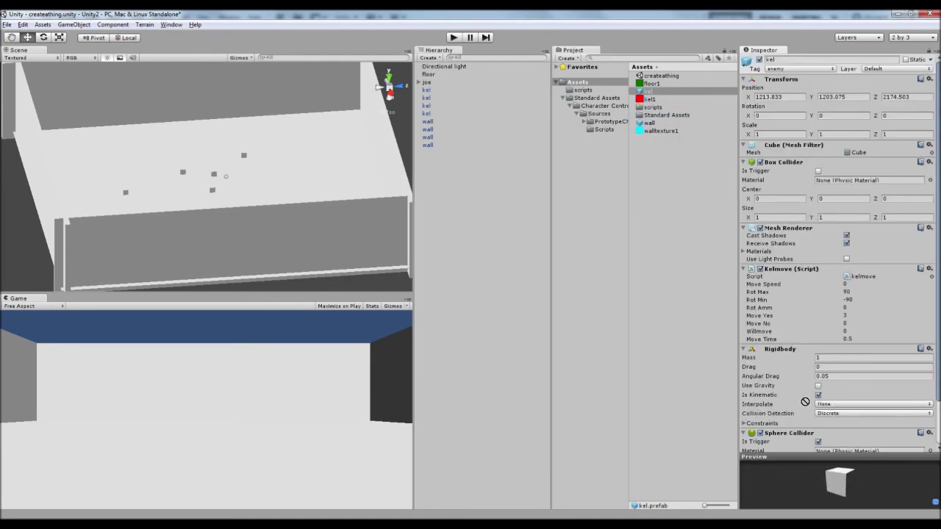
pyautogui.moveTo(651, 100); pyautogui.dragTo(662, 96)
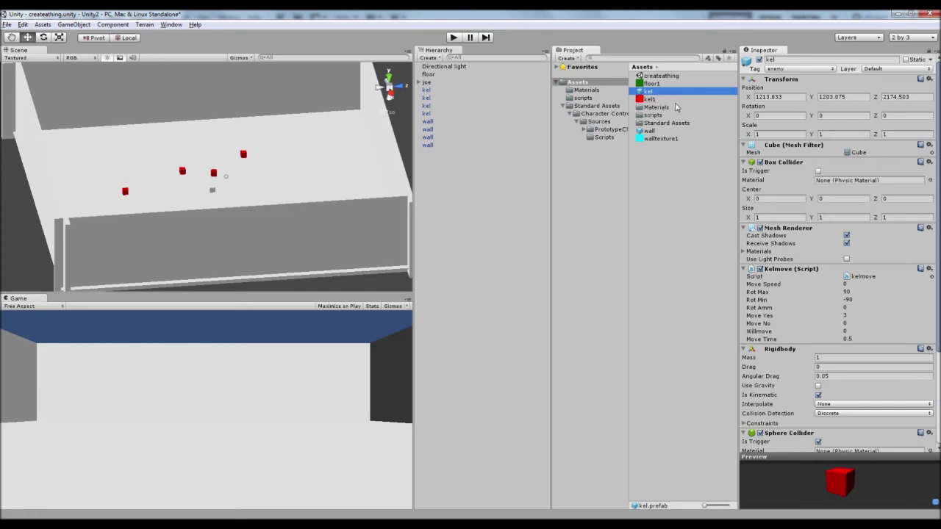
pyautogui.click(663, 129)
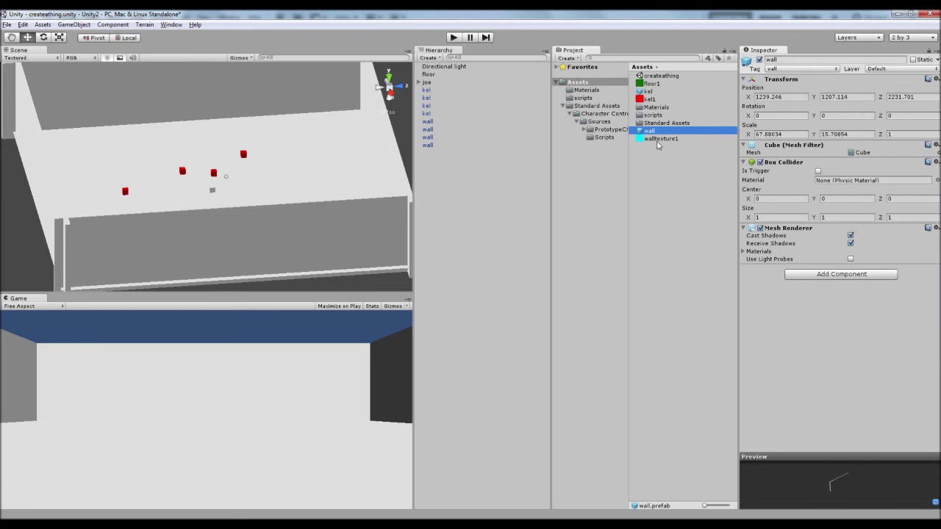
pyautogui.moveTo(658, 141); pyautogui.dragTo(671, 131)
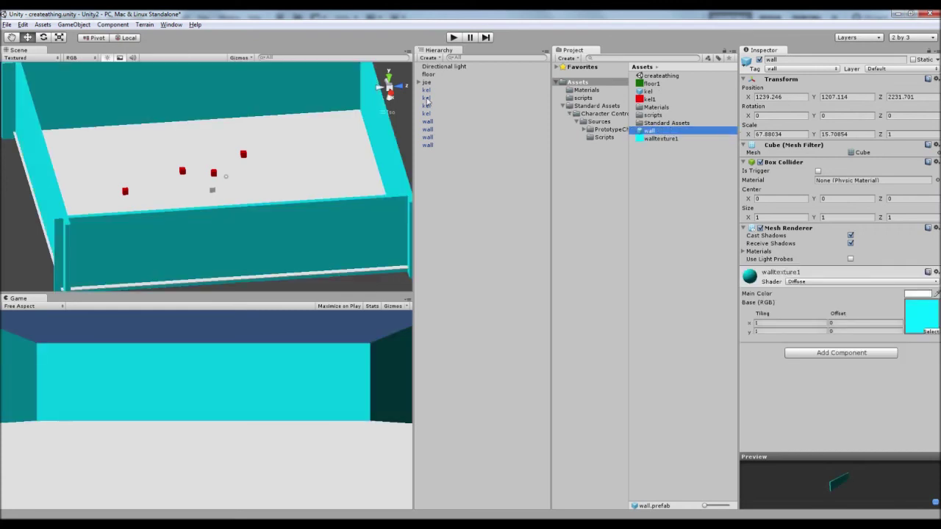
# Step: Apply the floor1 texture to the floor object in the scene
pyautogui.click(650, 99)
pyautogui.click(651, 84)
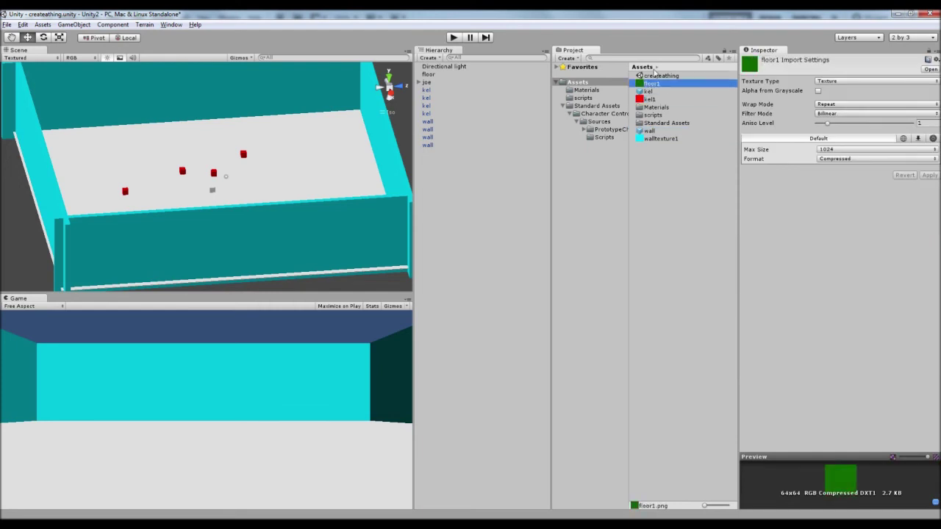
pyautogui.moveTo(650, 87); pyautogui.dragTo(464, 77)
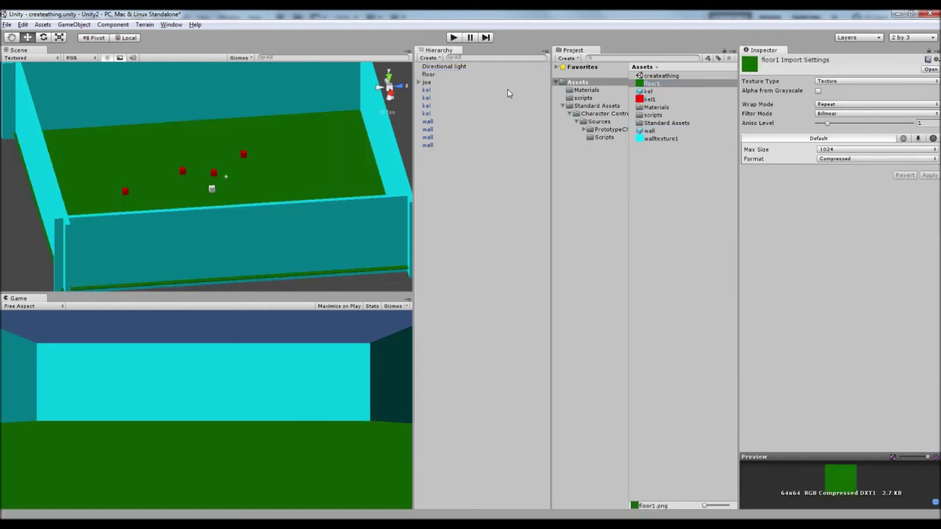
# Step: Play-test the textured game by moving joe into all four red kel cubes, and stop play mode
pyautogui.click(454, 37)
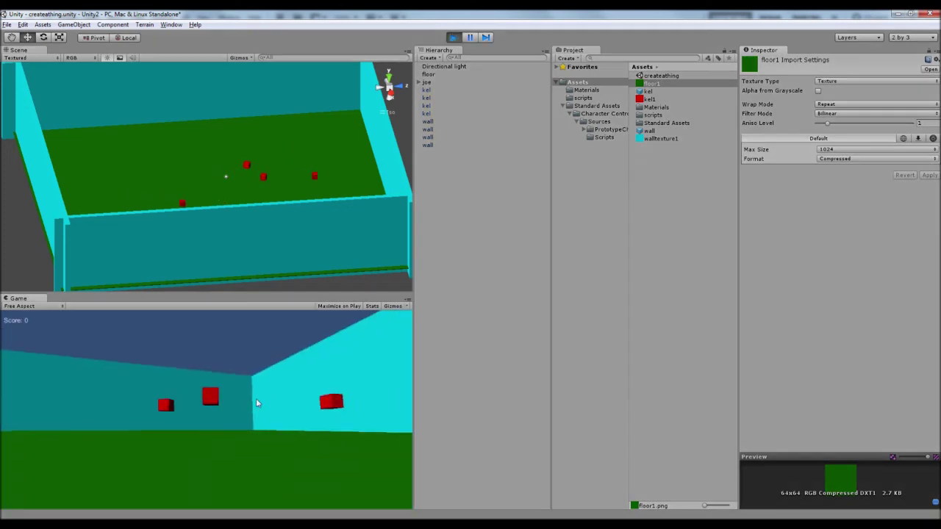
pyautogui.press('w')
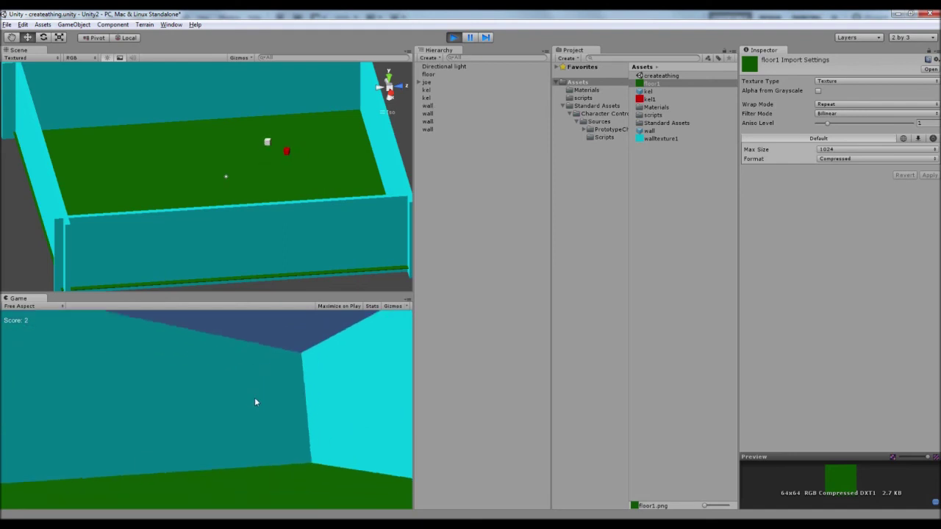
pyautogui.press('w')
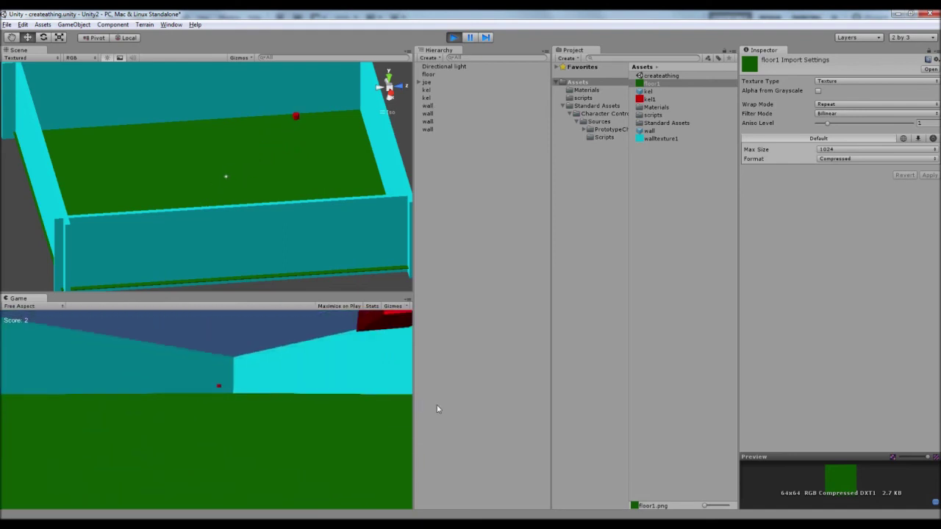
pyautogui.press('w')
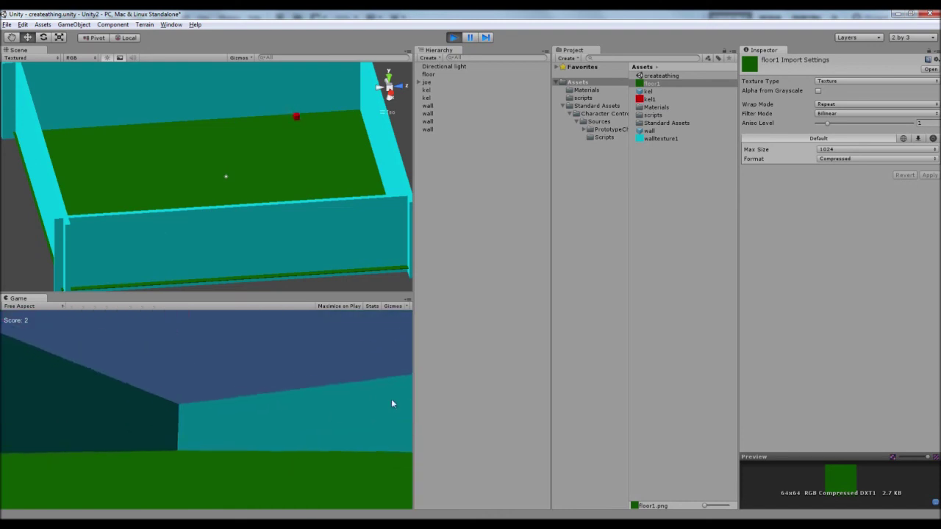
pyautogui.press('w')
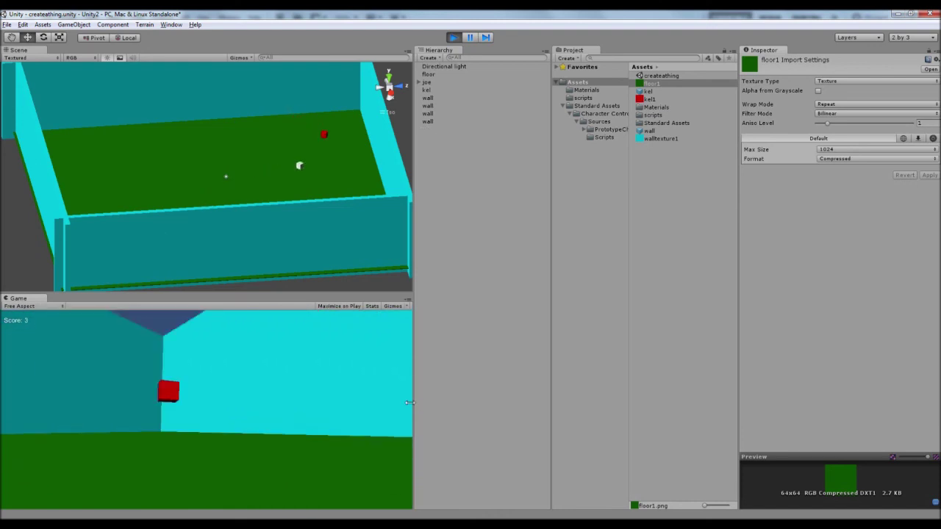
pyautogui.press('w')
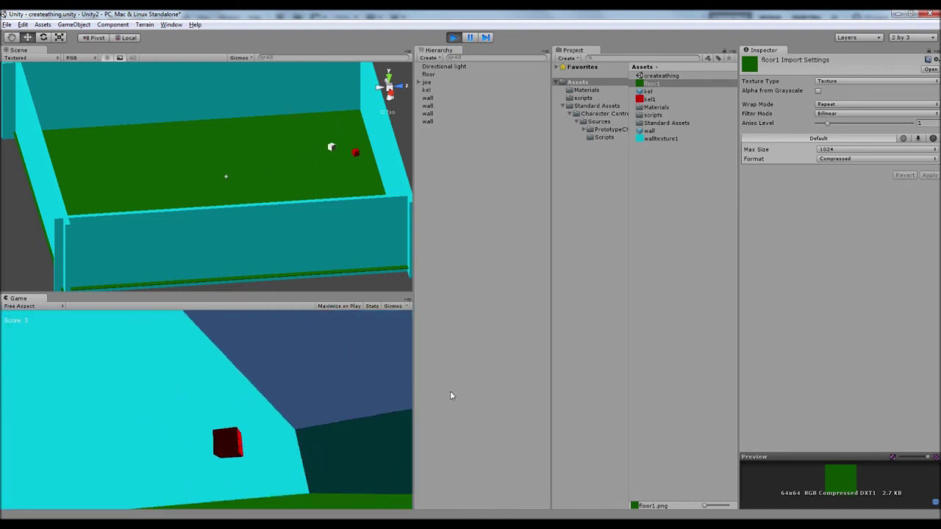
pyautogui.press('w')
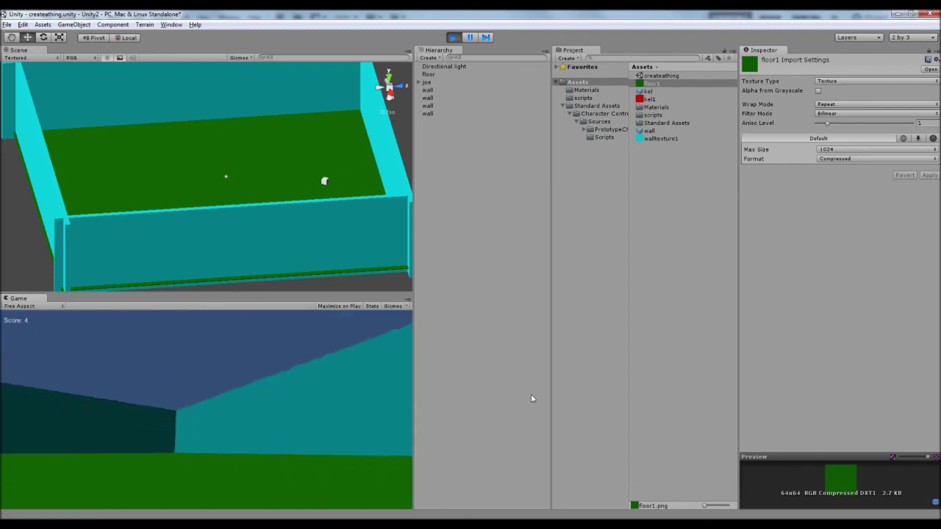
pyautogui.press('w')
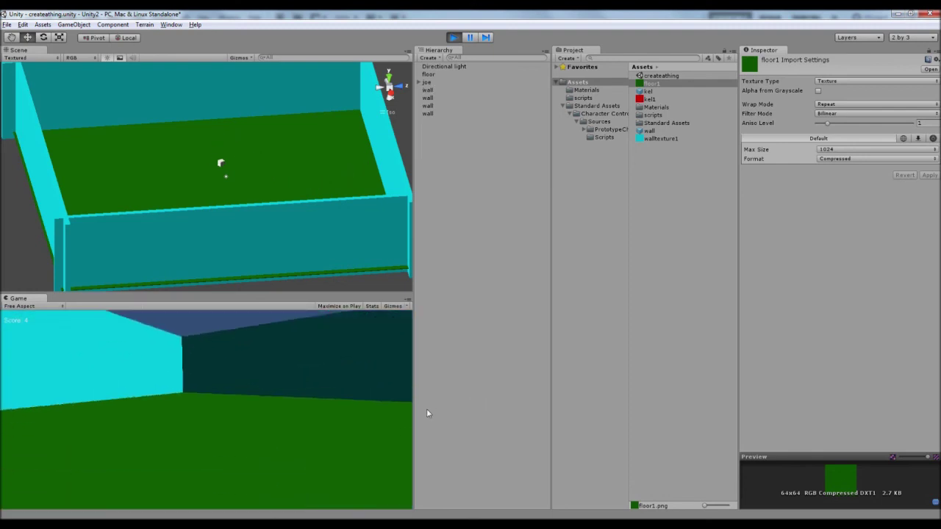
pyautogui.click(454, 37)
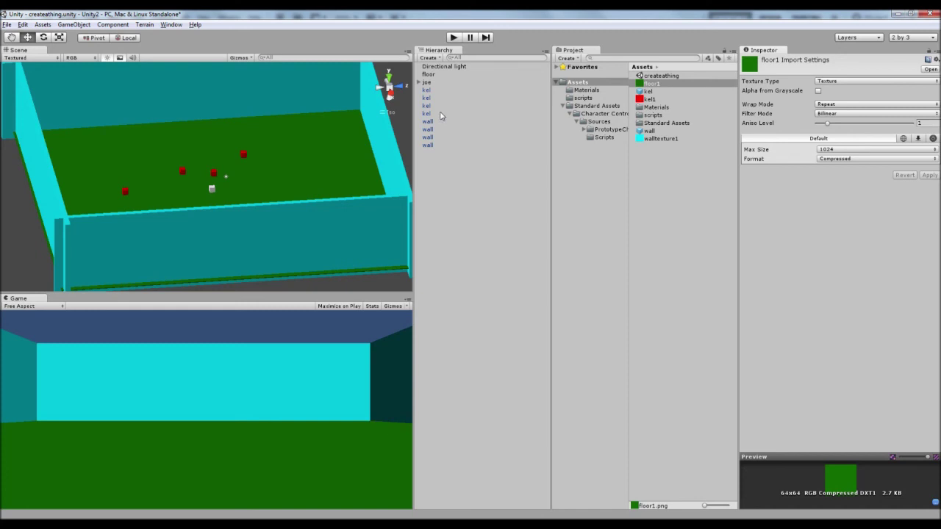
# Step: Duplicate the four kel cubes together and move the copies across the floor to the other side of joe
pyautogui.click(434, 91)
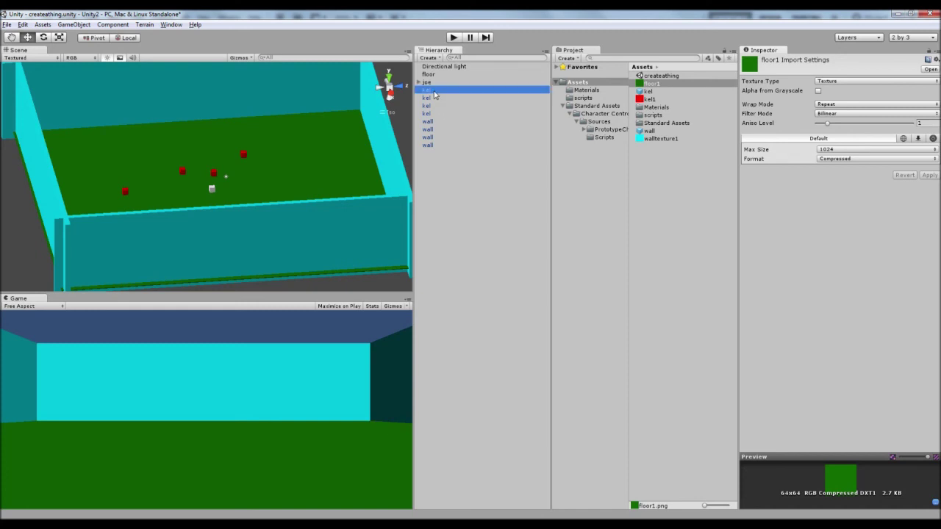
pyautogui.keyDown('shift'); pyautogui.click(432, 115); pyautogui.keyUp('shift')
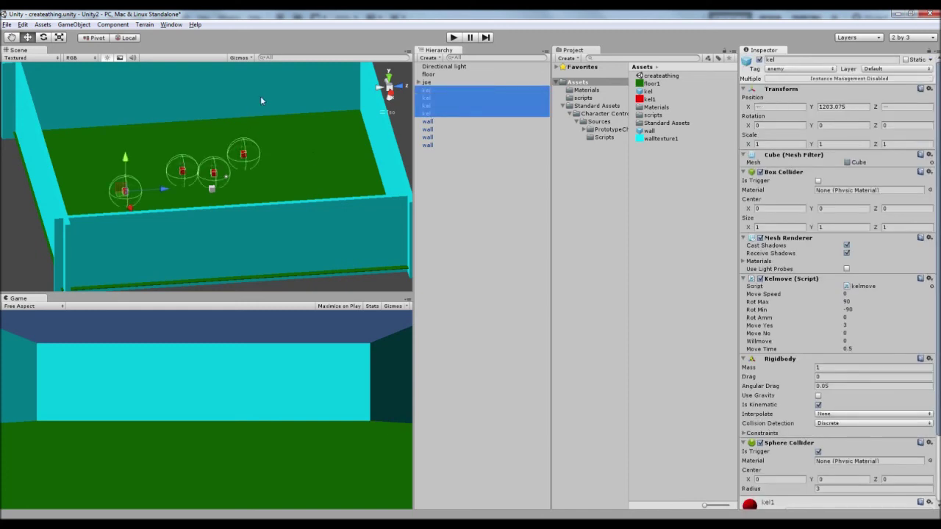
pyautogui.keyDown('alt'); pyautogui.moveTo(259, 99); pyautogui.dragTo(289, 184); pyautogui.keyUp('alt')
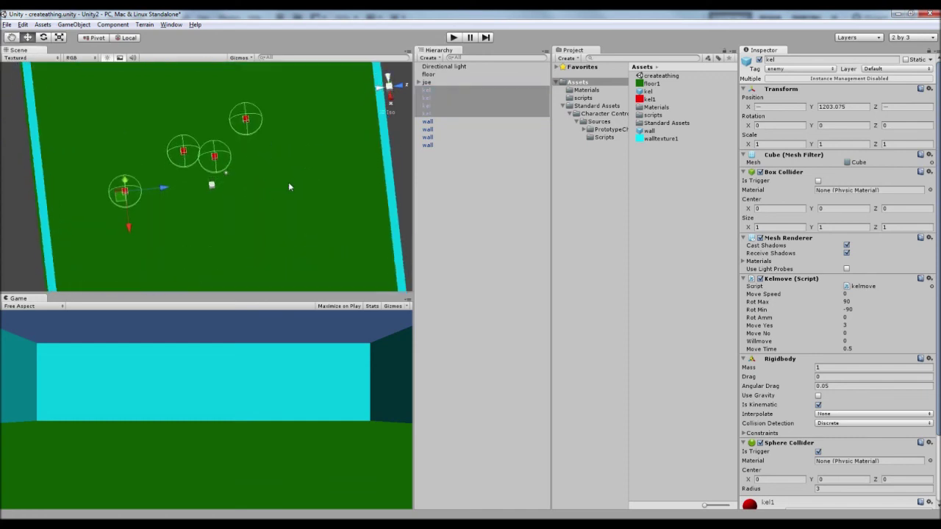
pyautogui.hotkey('ctrl', 'd')
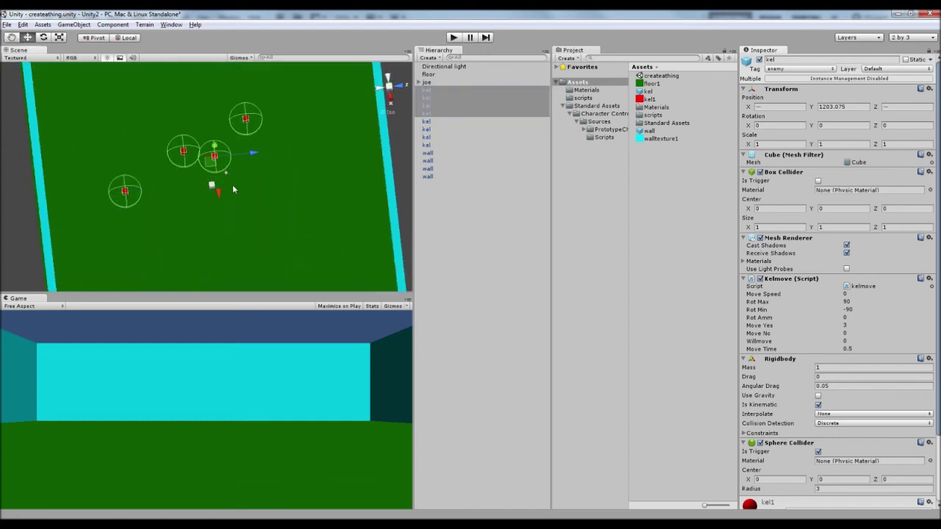
pyautogui.moveTo(220, 195); pyautogui.dragTo(227, 253)
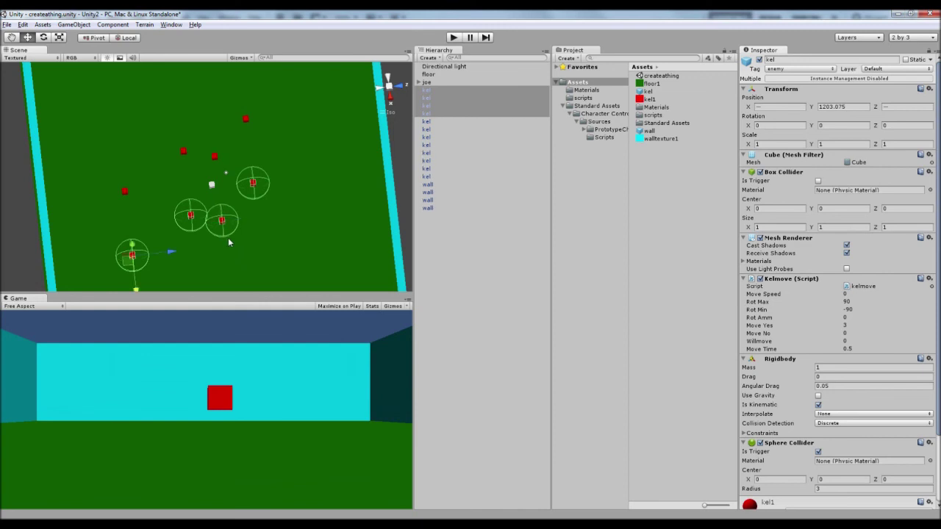
# Step: Duplicate the group of four kel cubes three more times, spreading the copies along both floor axes around joe
pyautogui.hotkey('ctrl', 'd')
pyautogui.moveTo(164, 257); pyautogui.dragTo(237, 254)
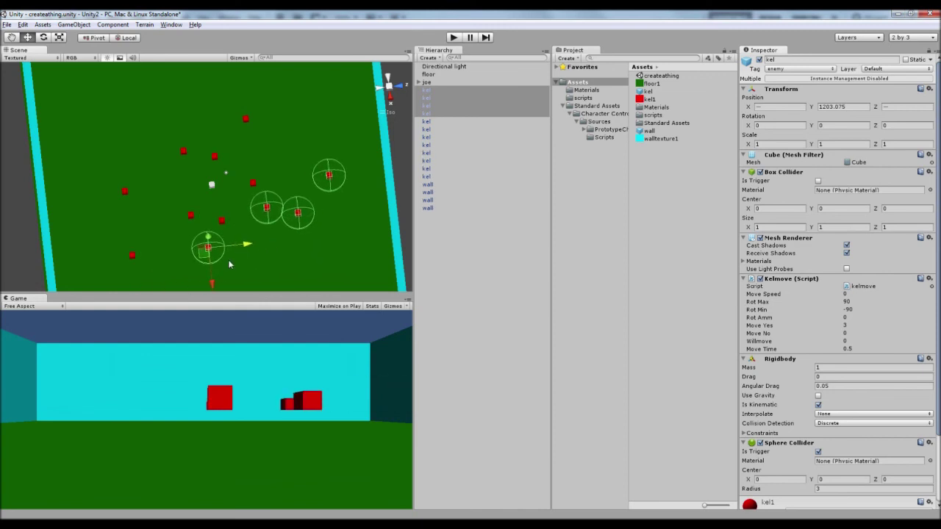
pyautogui.hotkey('ctrl', 'd')
pyautogui.moveTo(297, 251); pyautogui.dragTo(298, 134)
pyautogui.moveTo(324, 97); pyautogui.dragTo(219, 111)
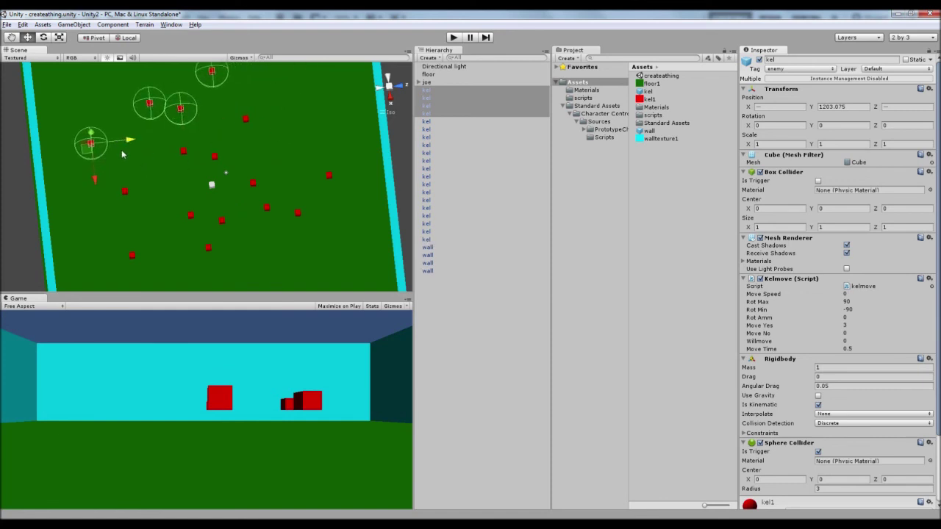
pyautogui.moveTo(127, 140); pyautogui.dragTo(191, 133)
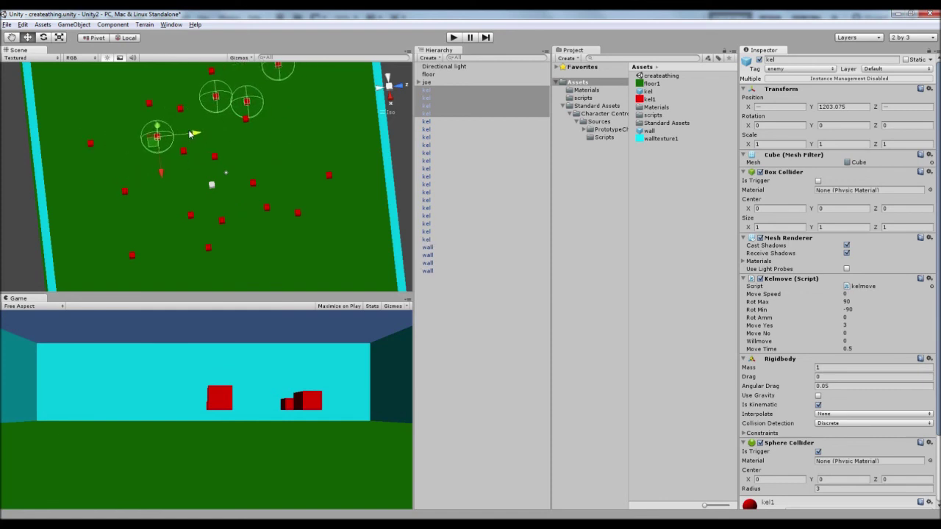
# Step: Play-test the enlarged level by moving joe around the arena into all 20 red kel cubes, and stop play mode
pyautogui.click(454, 38)
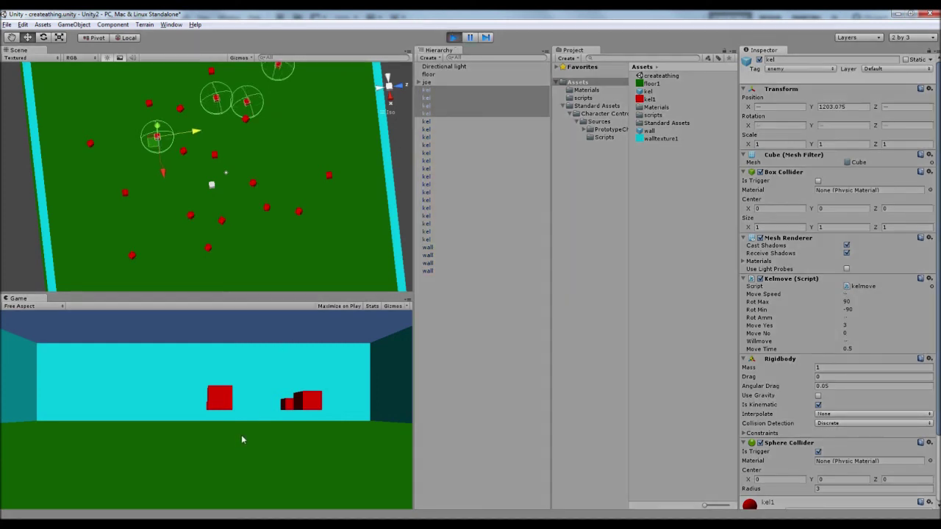
pyautogui.press('w')
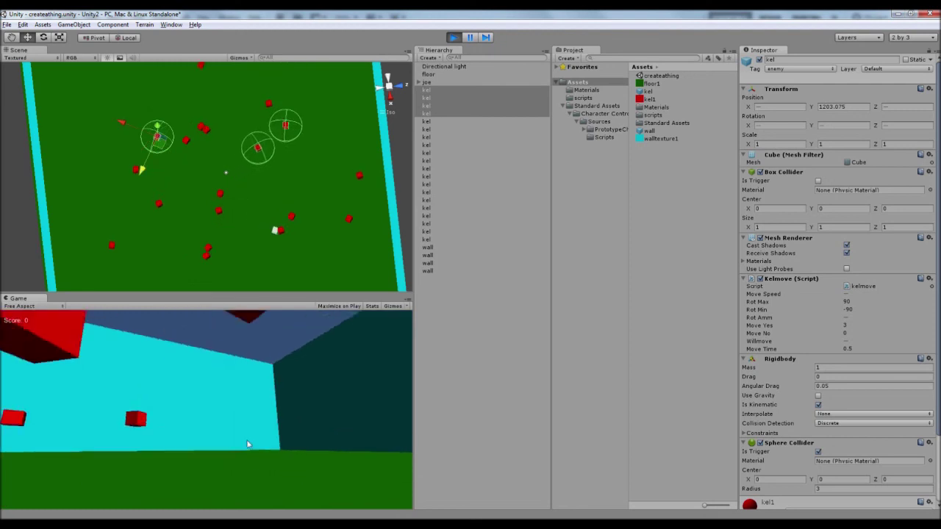
pyautogui.press('w')
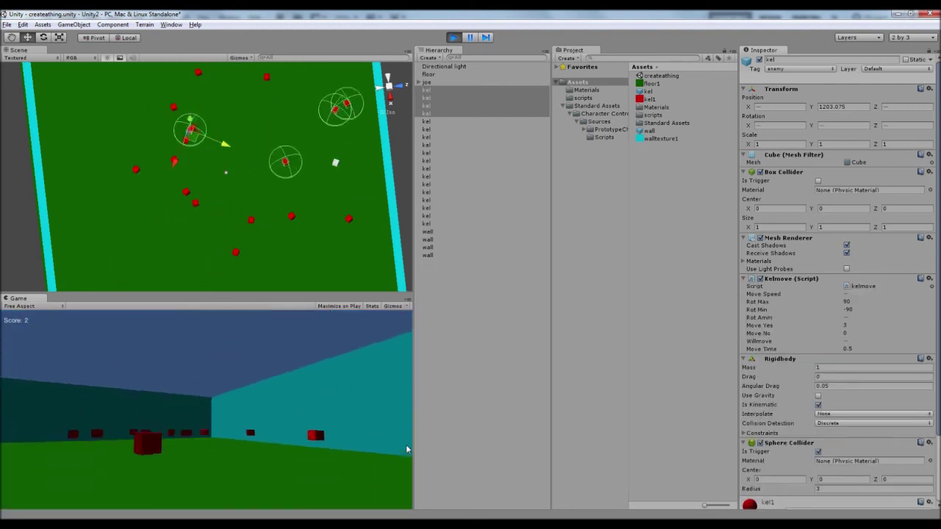
pyautogui.press('w')
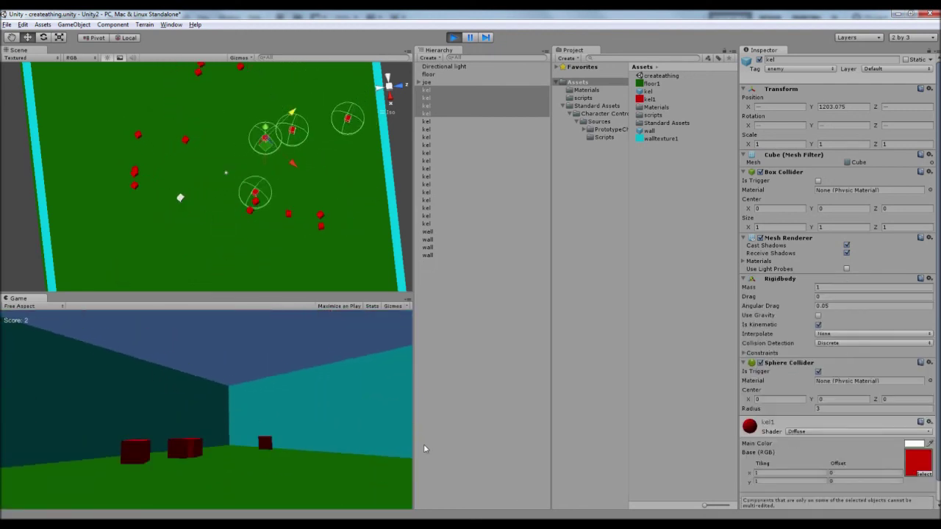
pyautogui.press('w')
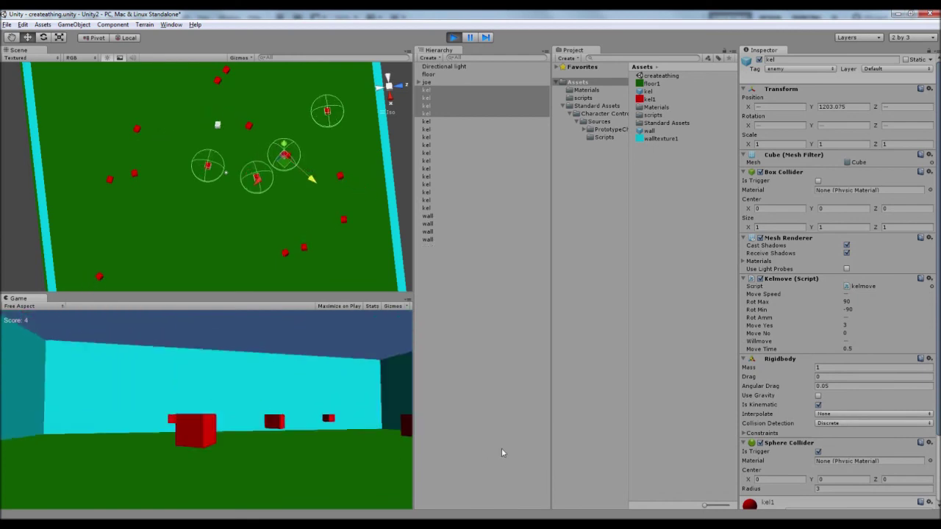
pyautogui.press('w')
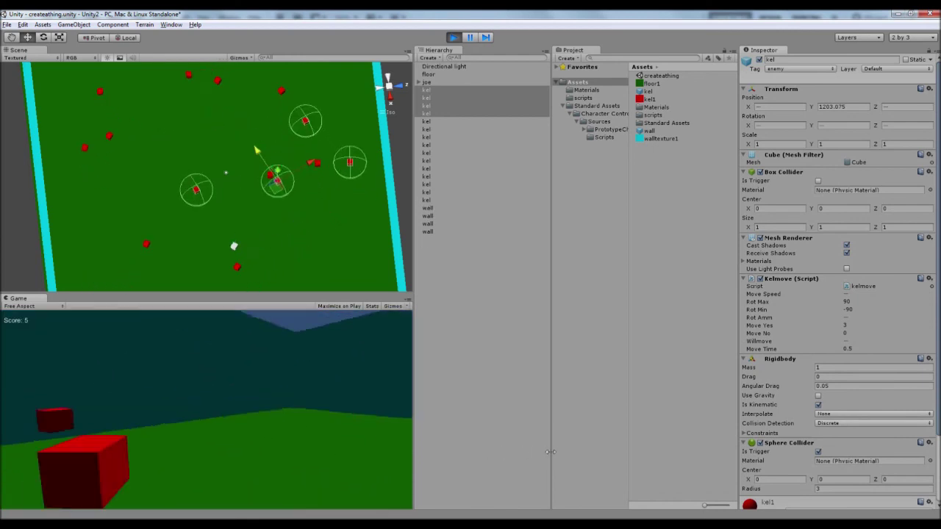
pyautogui.press('w')
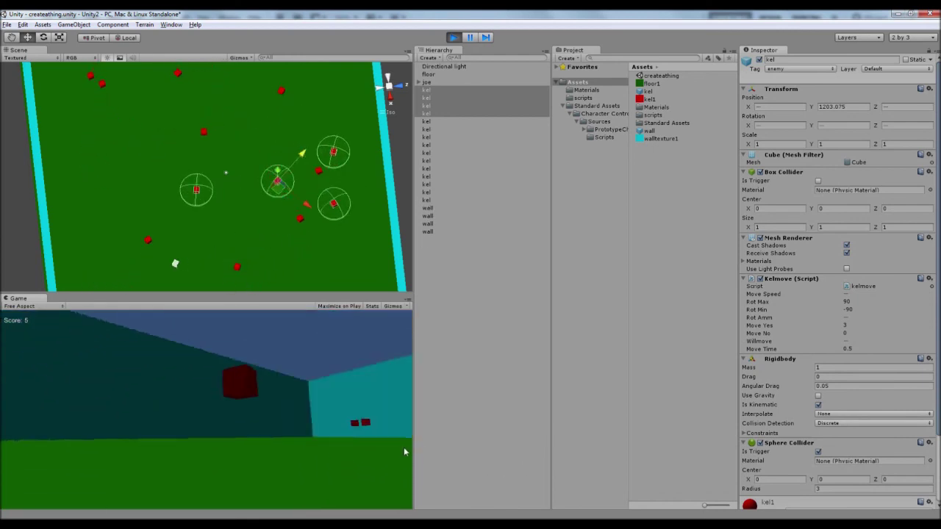
pyautogui.press('w')
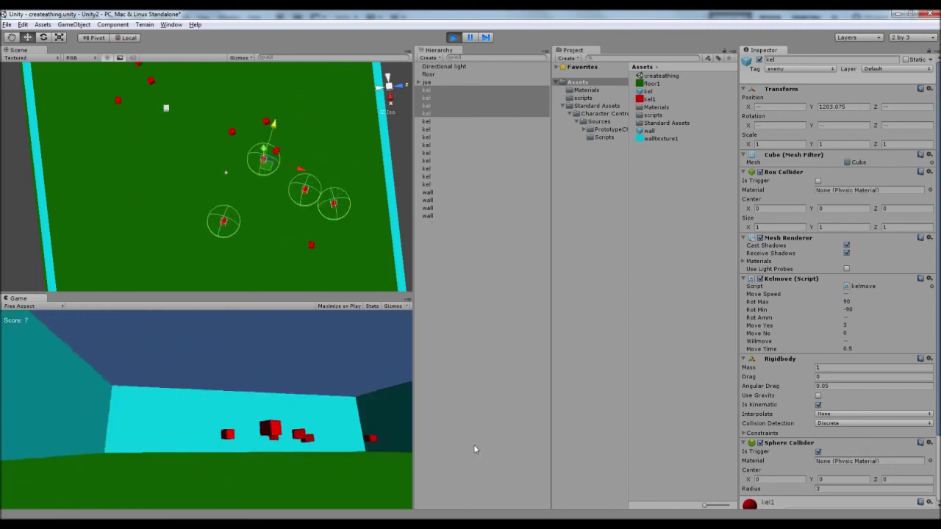
pyautogui.press('w')
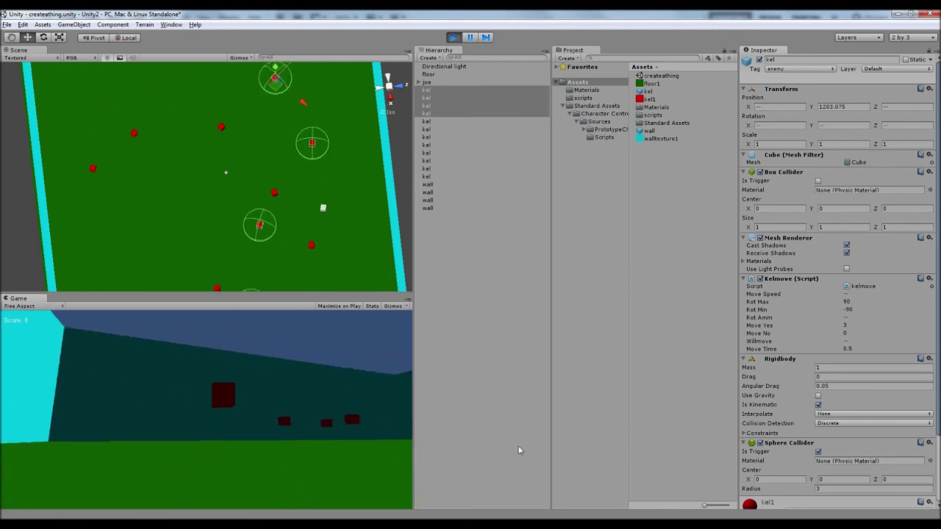
pyautogui.press('w')
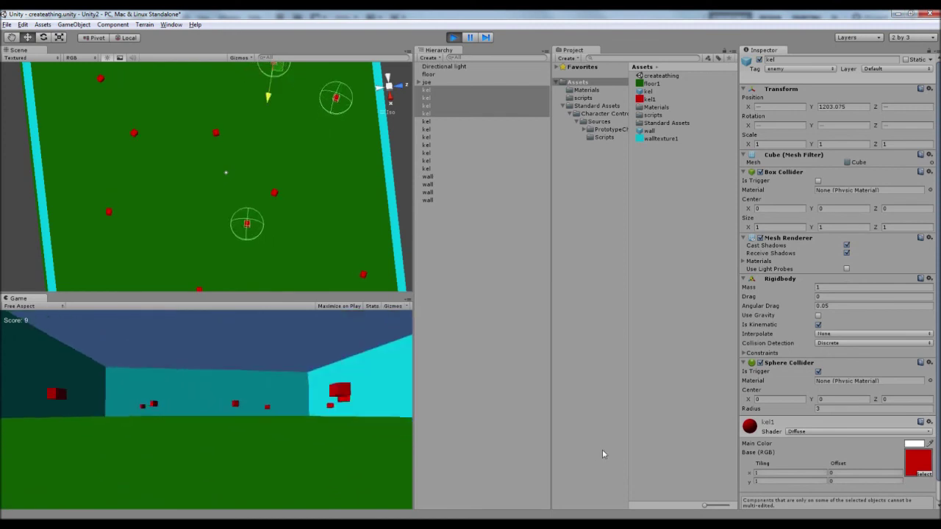
pyautogui.press('w')
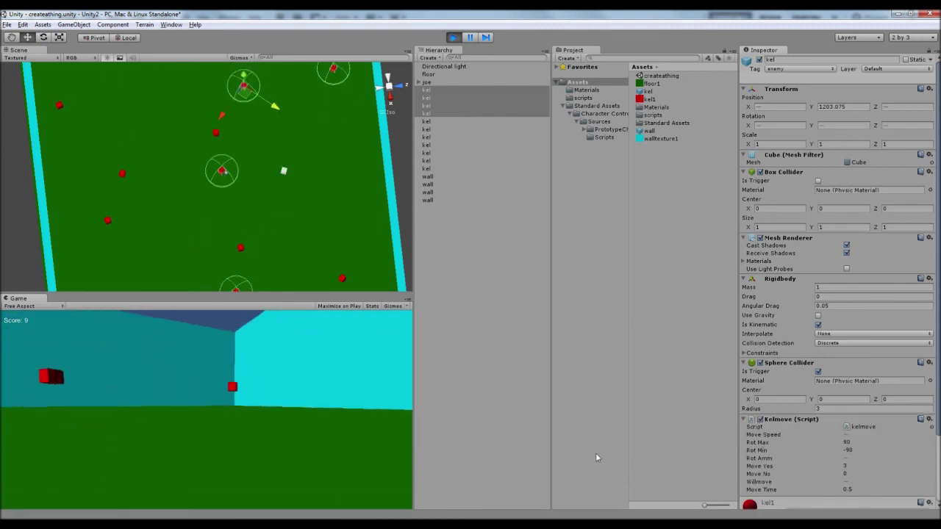
pyautogui.press('w')
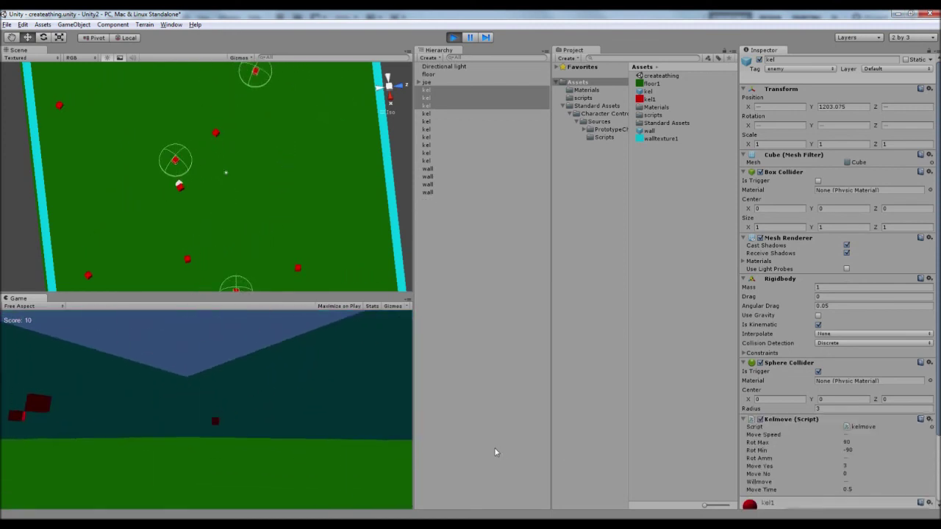
pyautogui.press('w')
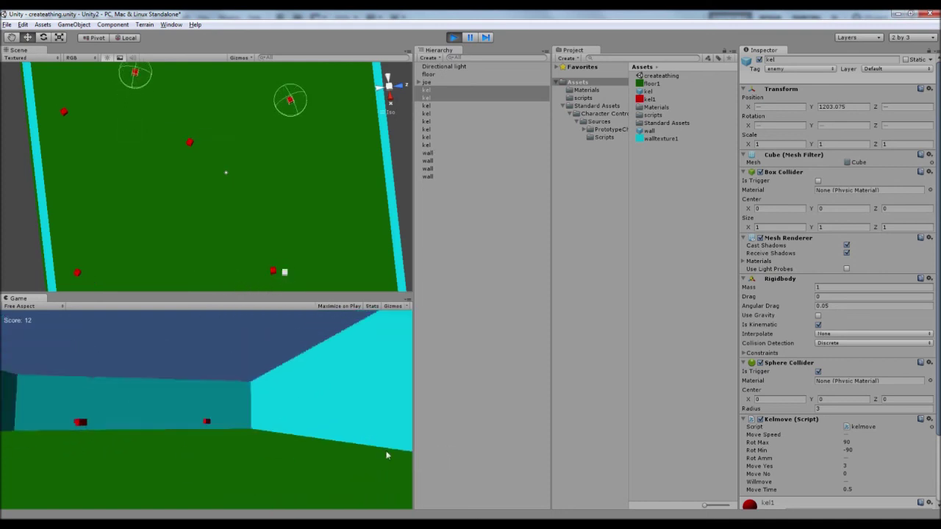
pyautogui.press('w')
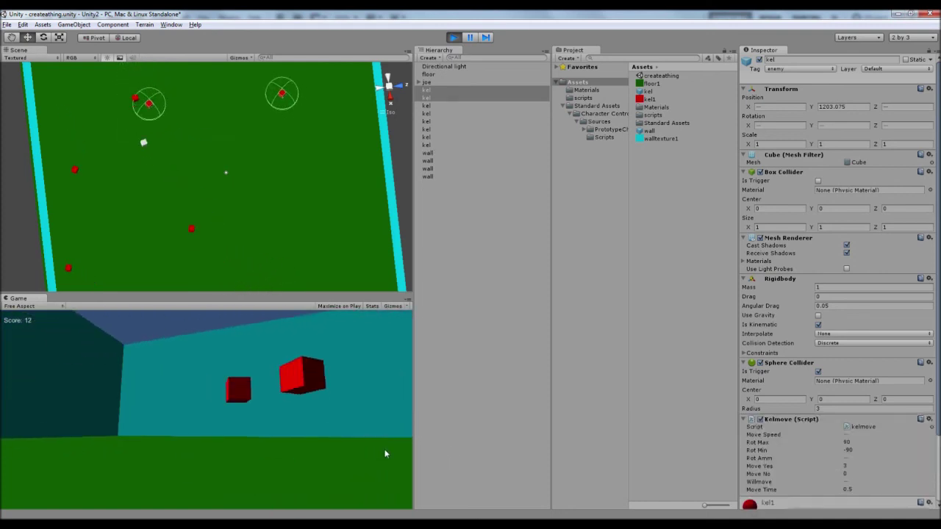
pyautogui.press('w')
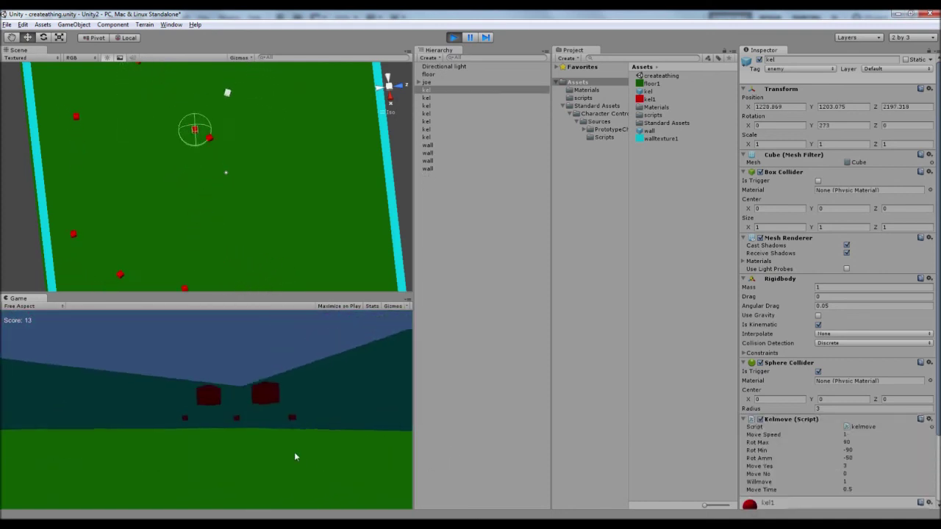
pyautogui.press('w')
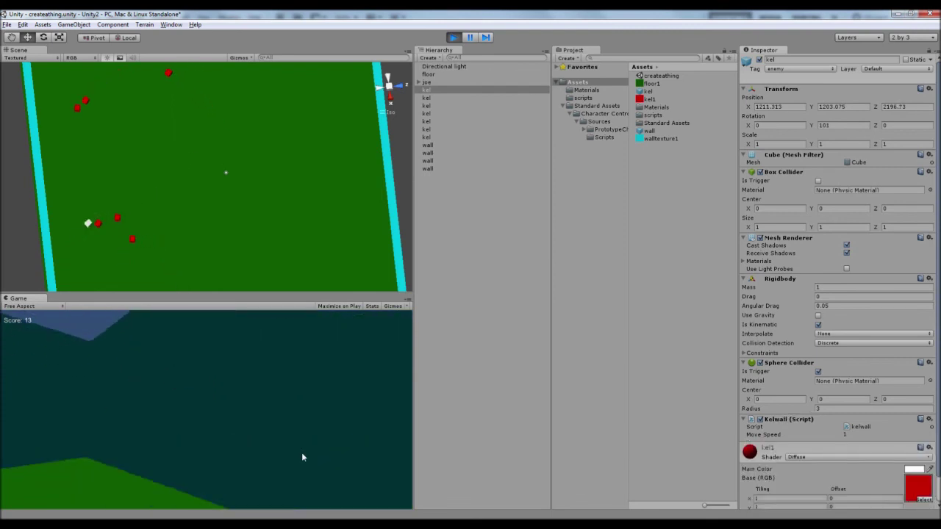
pyautogui.press('w')
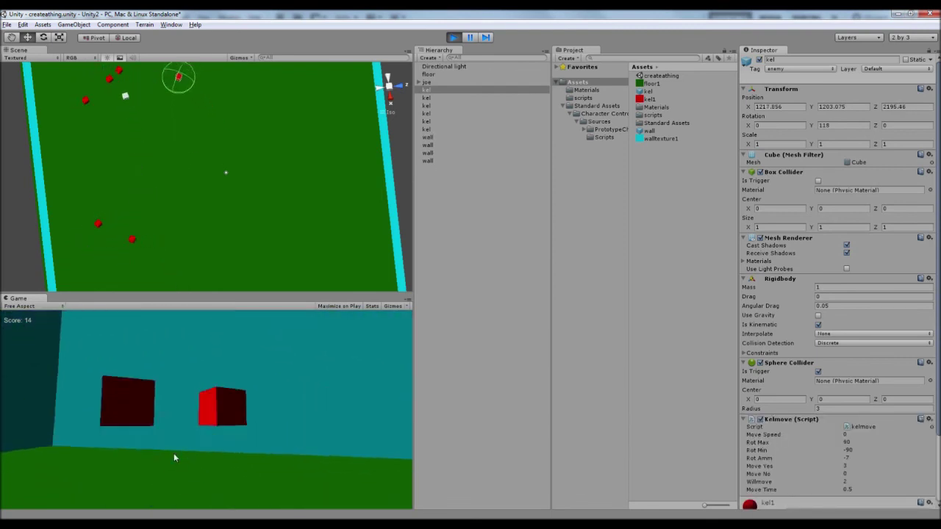
pyautogui.press('w')
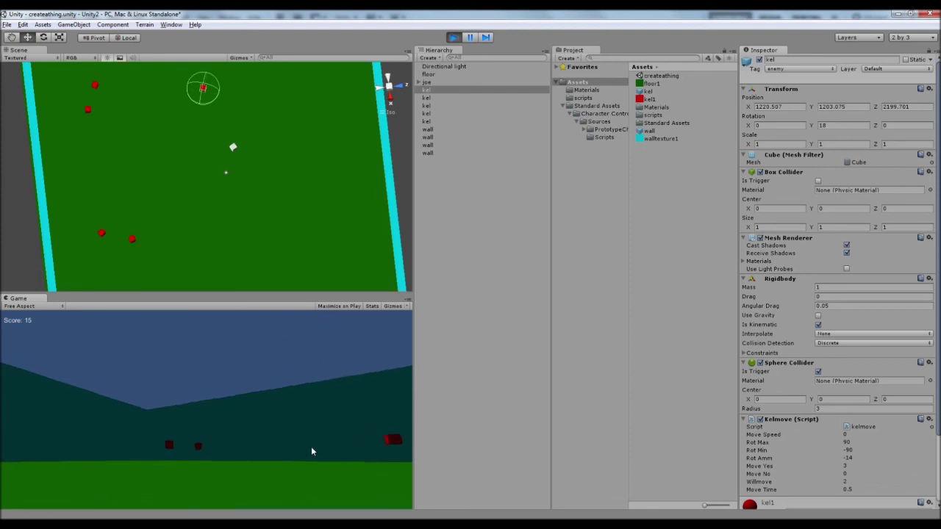
pyautogui.press('w')
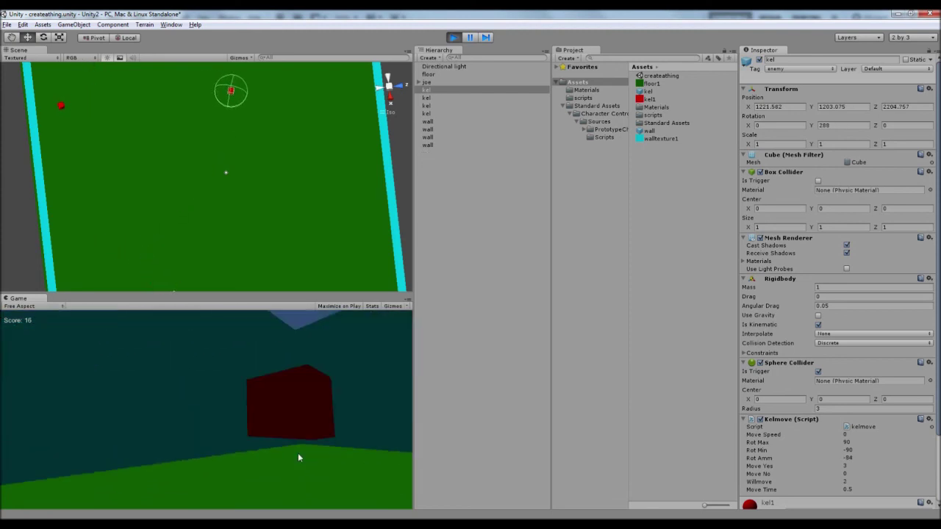
pyautogui.press('w')
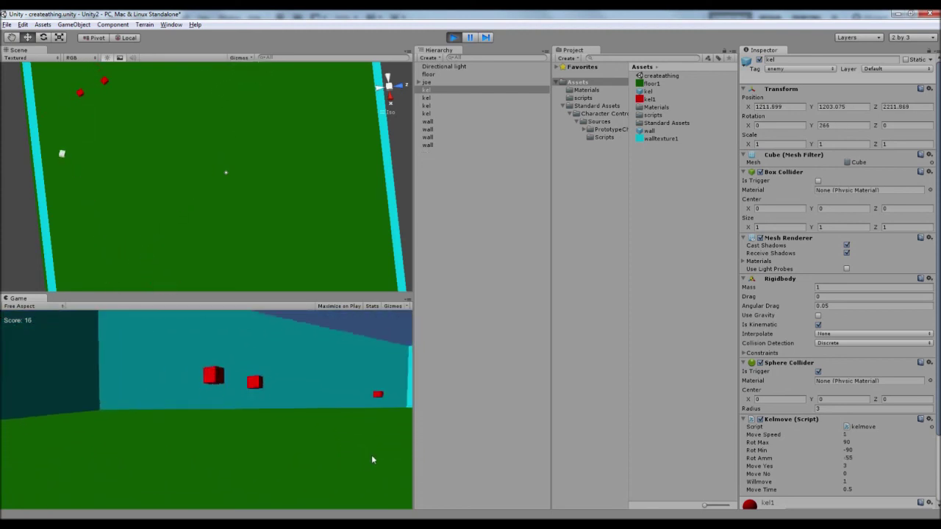
pyautogui.press('w')
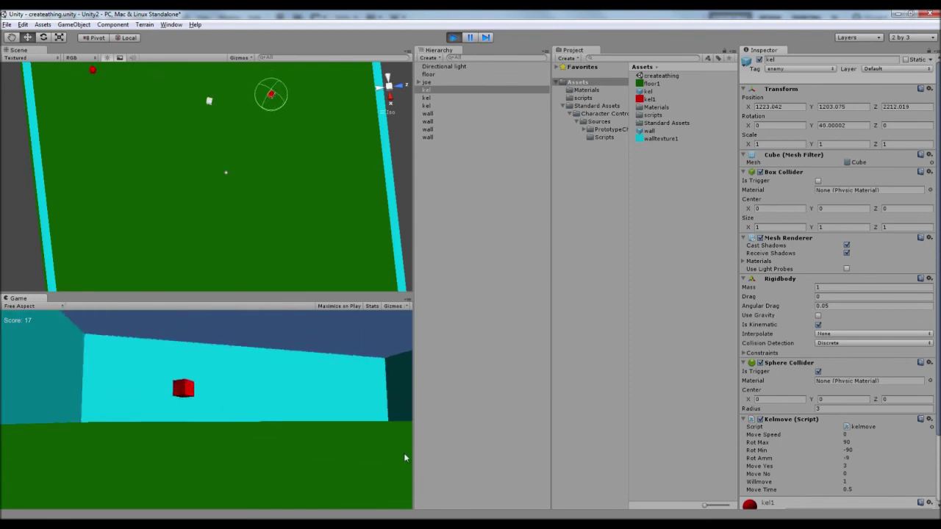
pyautogui.press('w')
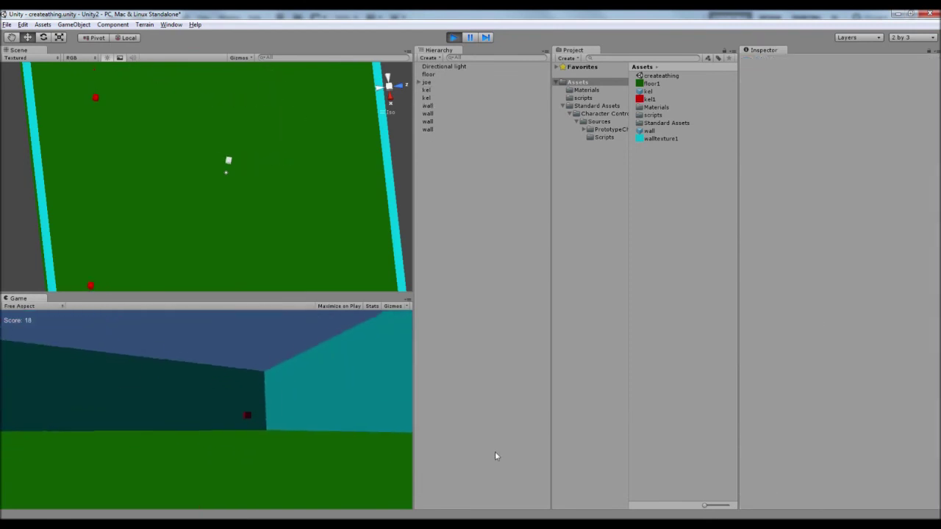
pyautogui.press('w')
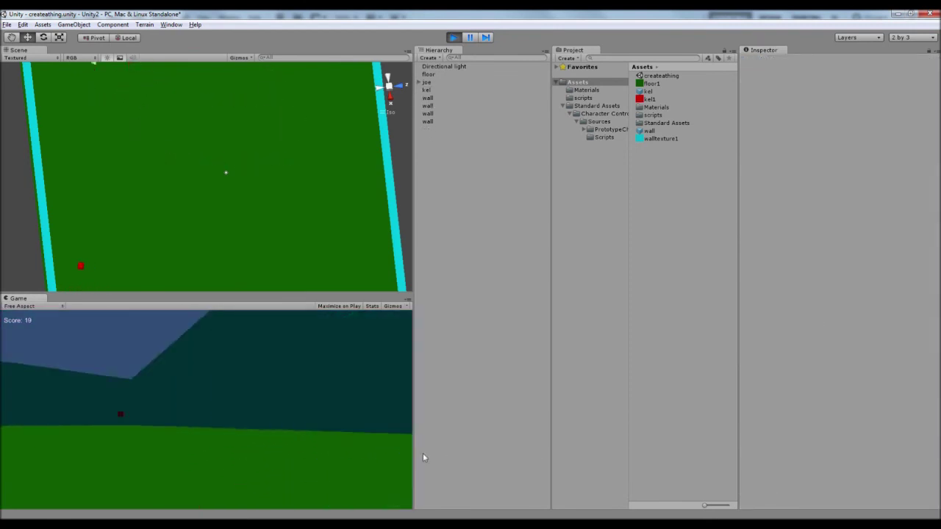
pyautogui.press('w')
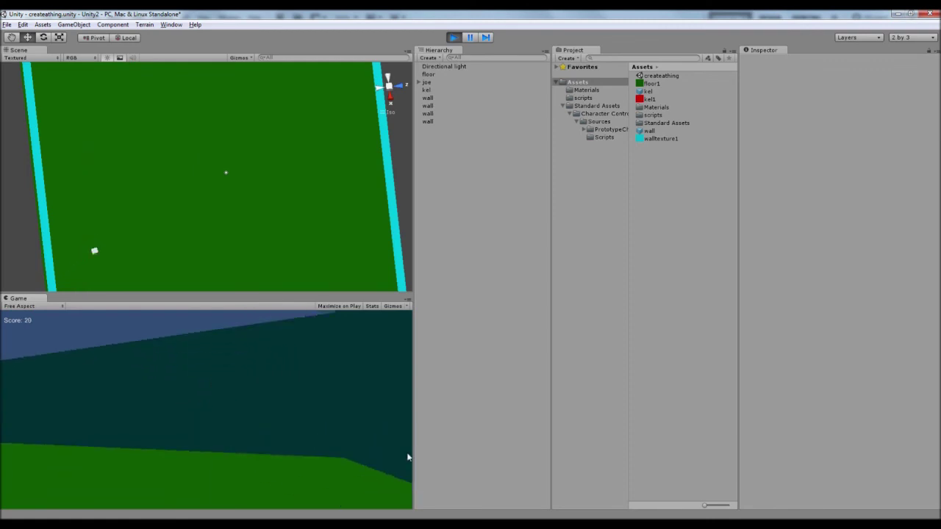
pyautogui.press('w')
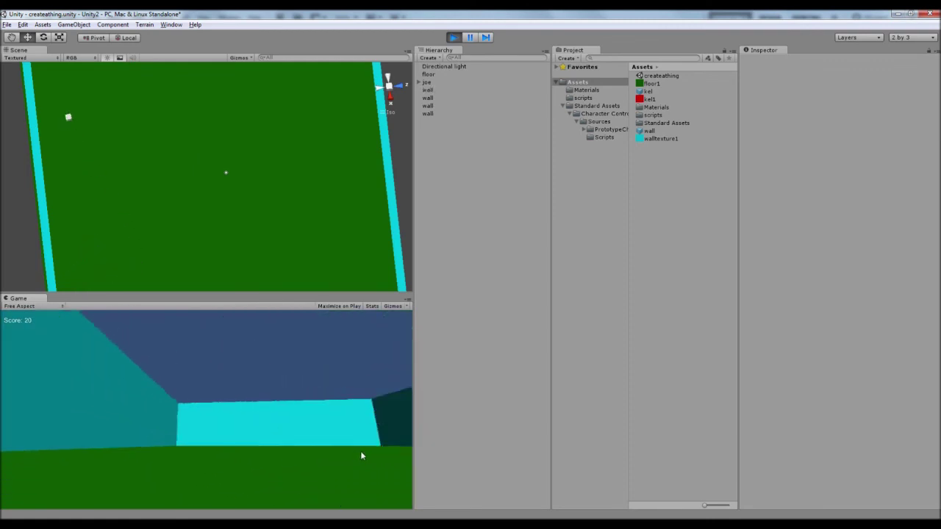
pyautogui.press('w')
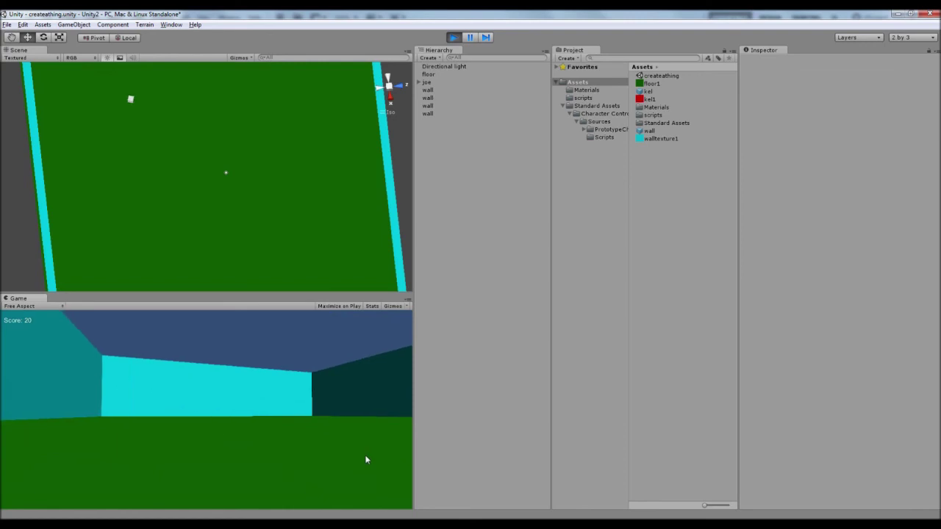
pyautogui.press('w')
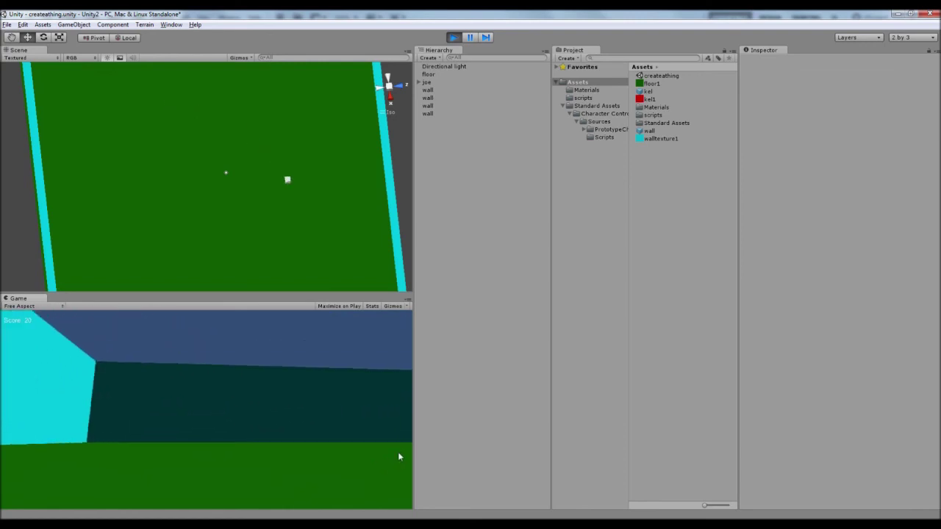
pyautogui.click(453, 38)
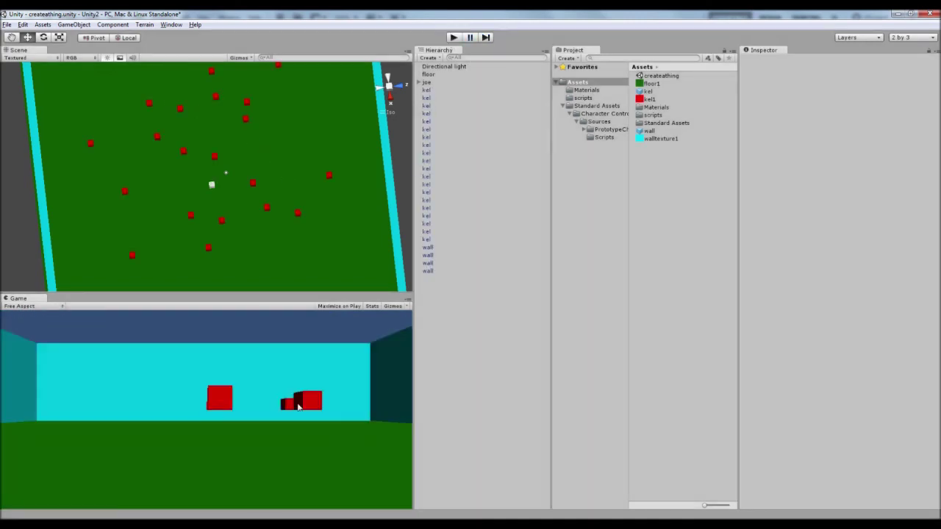